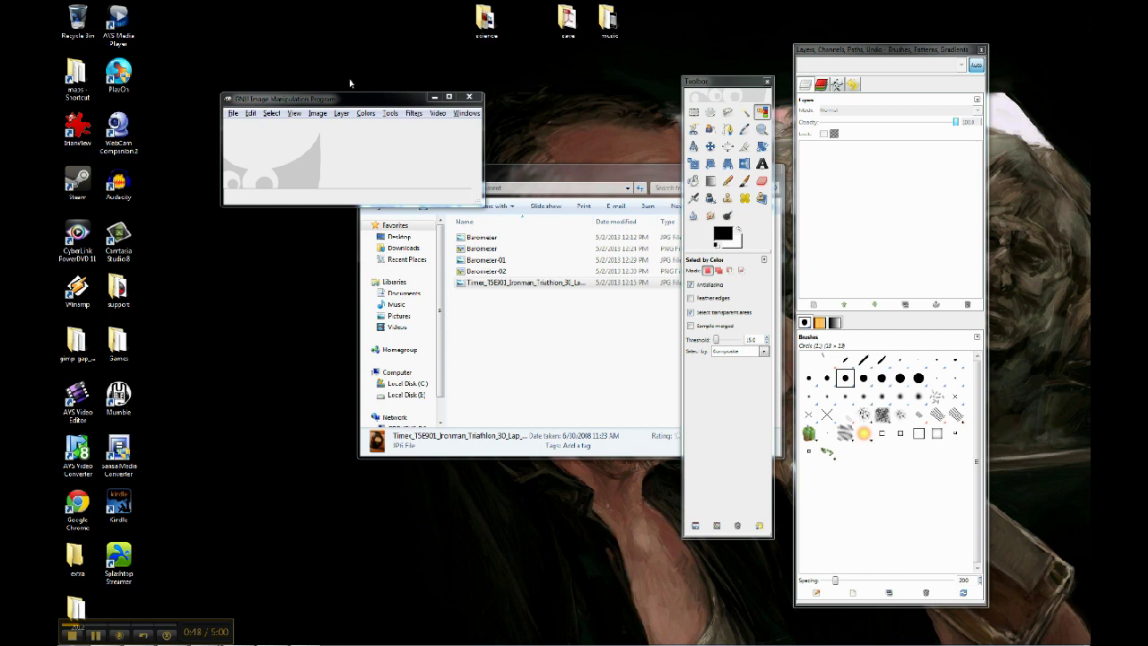
# Bring the empty GIMP window in front of the Explorer folder of barometer images
pyautogui.click(355, 105)
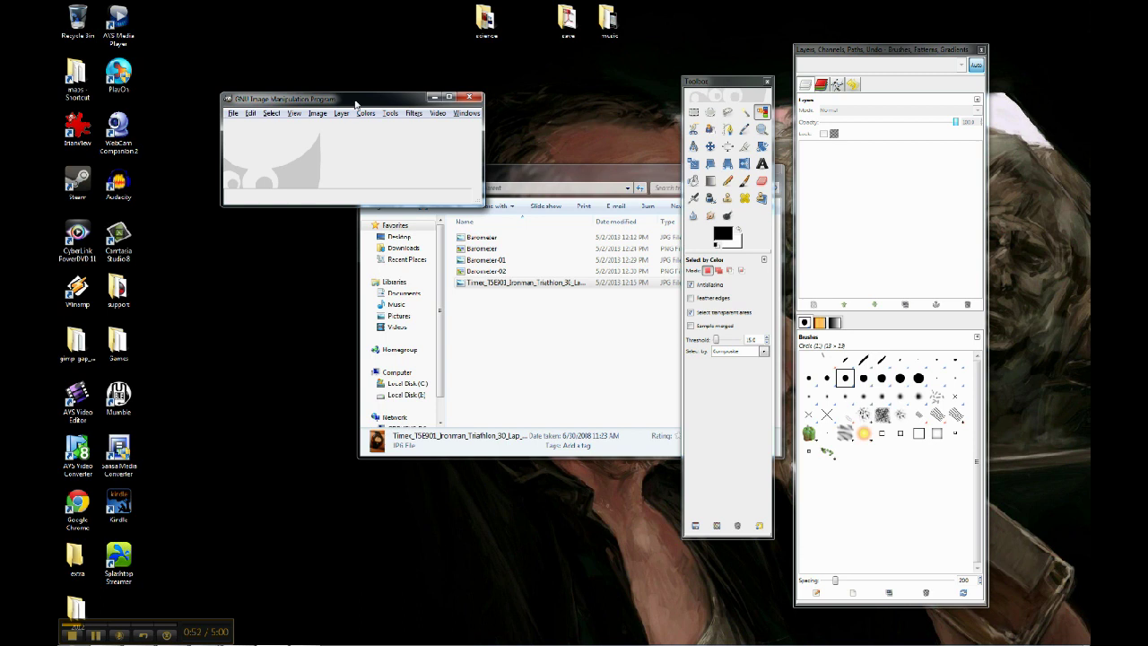
# Open Barometer-02.png from the transparent folder via File > Open
pyautogui.click(233, 114)
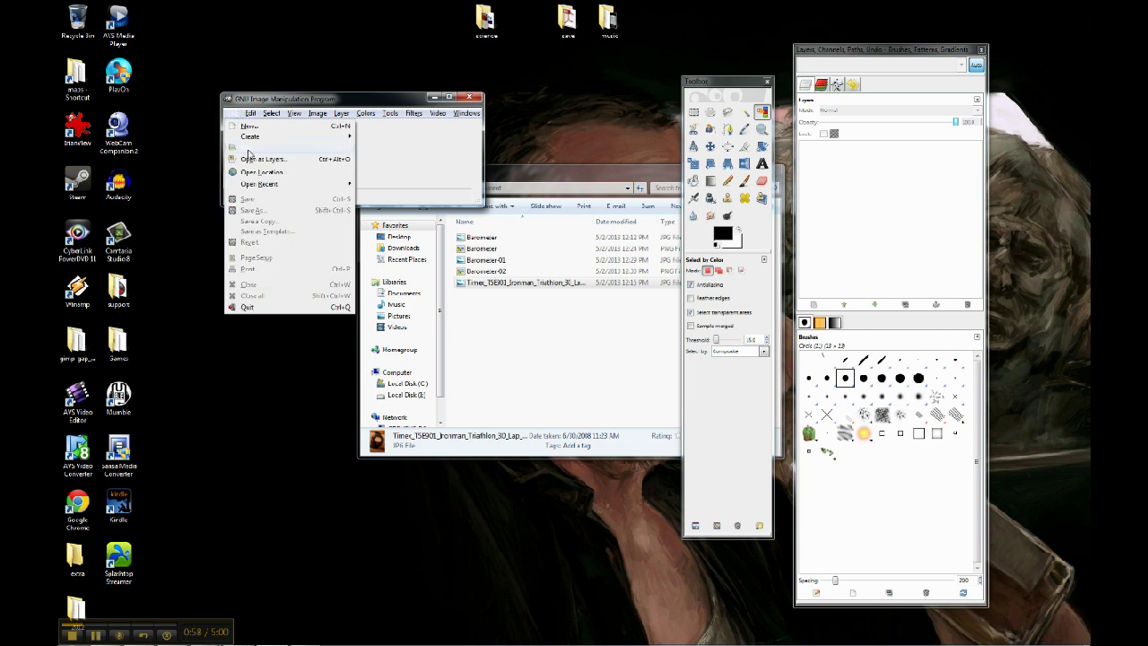
pyautogui.click(250, 147)
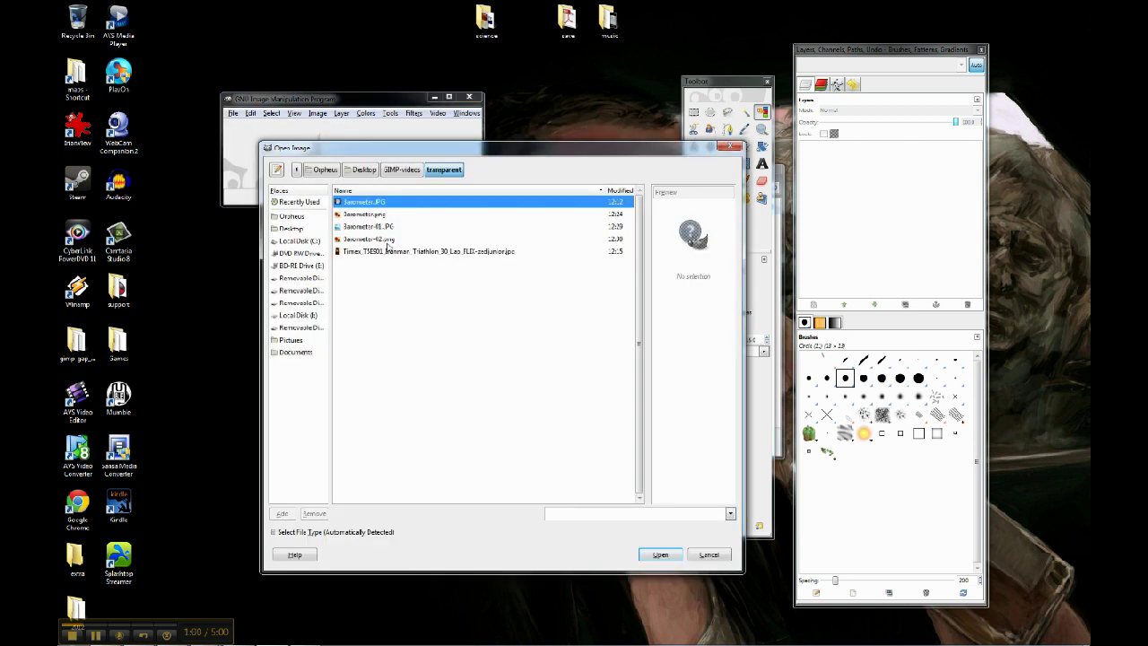
pyautogui.click(388, 241)
pyautogui.doubleClick(388, 241)
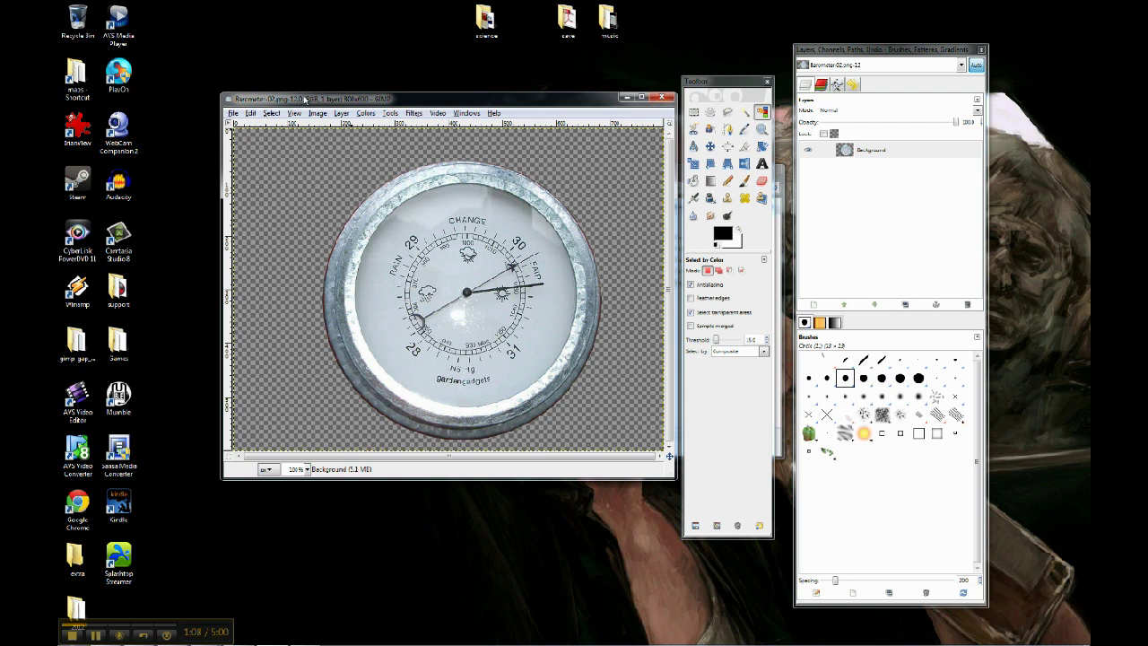
pyautogui.click(234, 115)
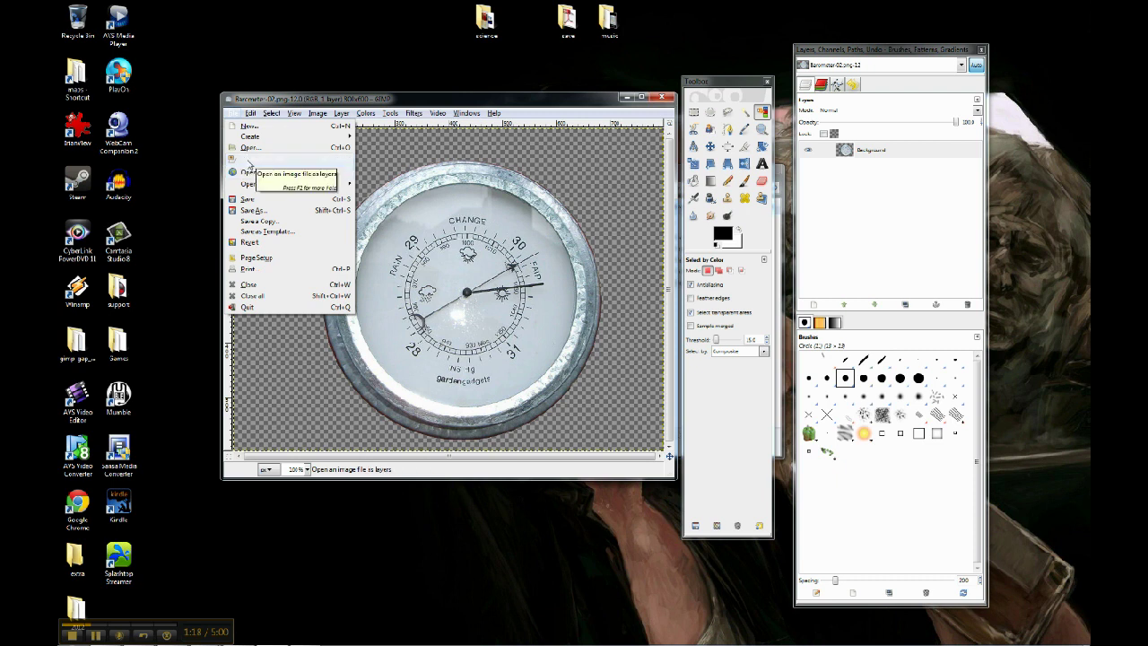
# Add the Timex wristwatch jpg as a new layer above the barometer with Open as Layers
pyautogui.click(250, 170)
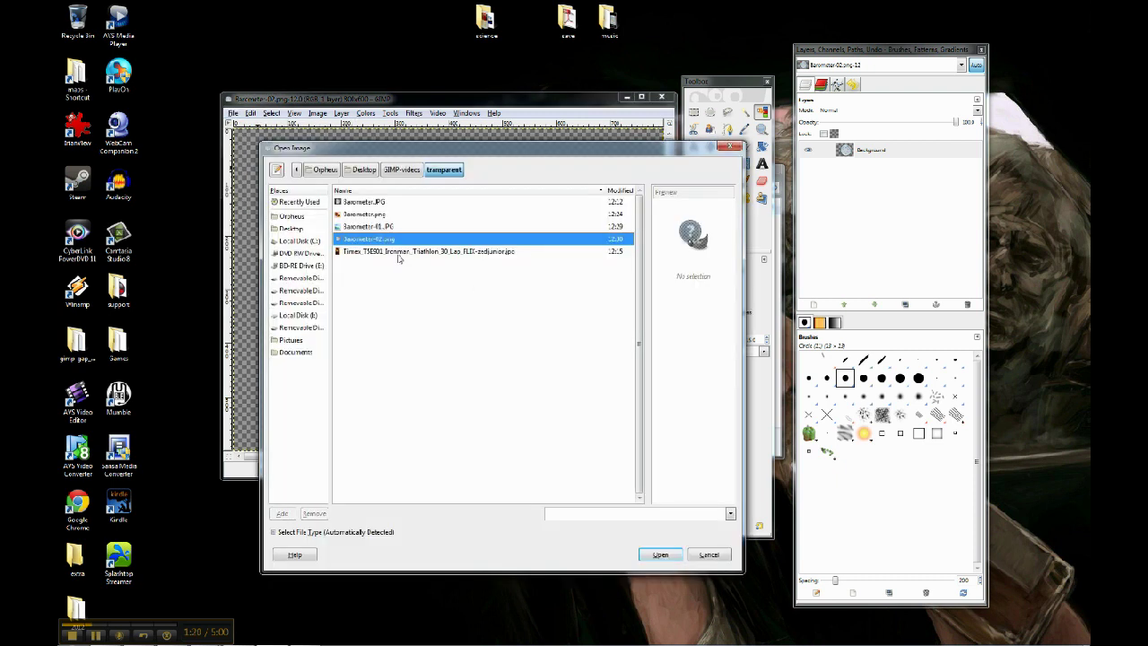
pyautogui.click(399, 255)
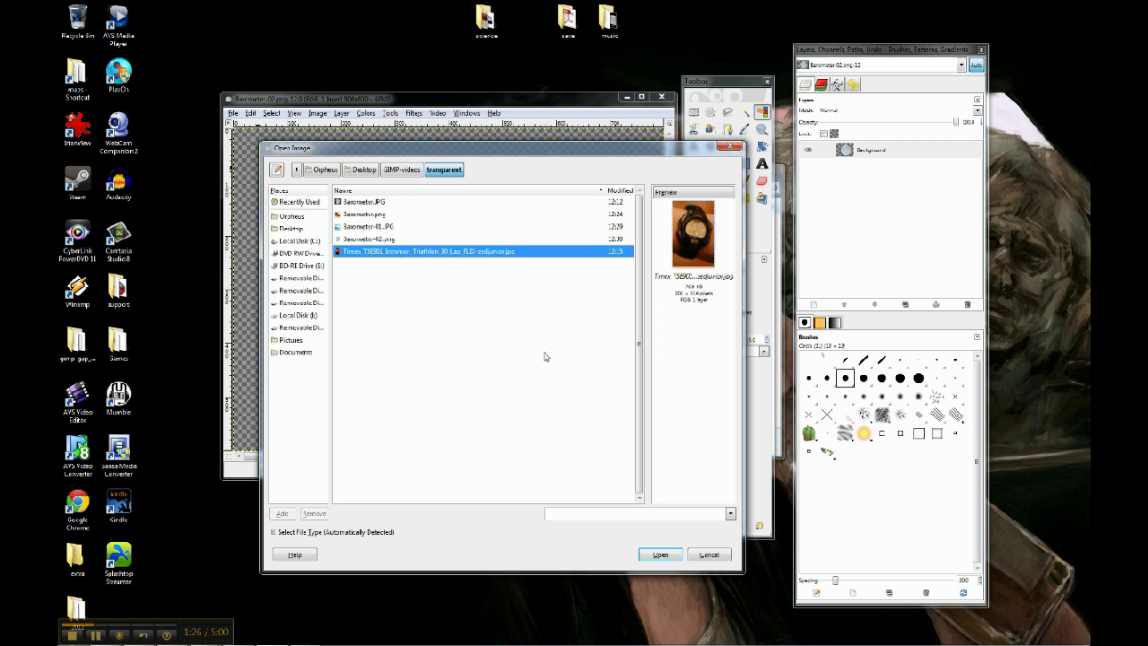
pyautogui.click(660, 555)
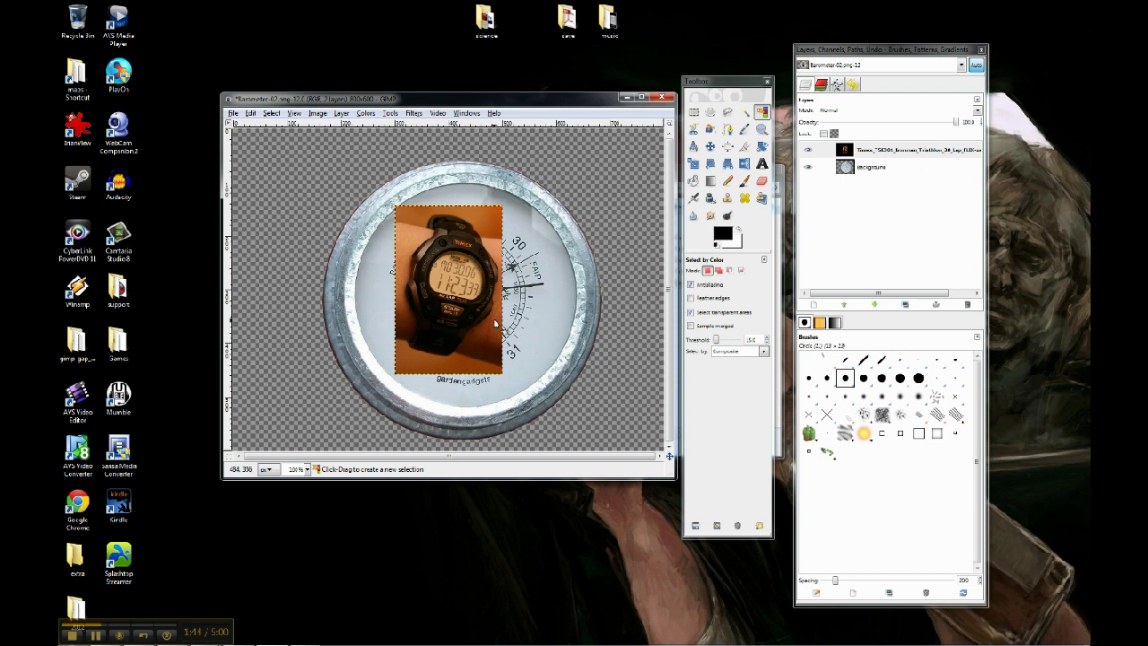
# Shift the Layers dock left and drag the watch photo to the top-right corner
pyautogui.moveTo(904, 54); pyautogui.dragTo(893, 54)
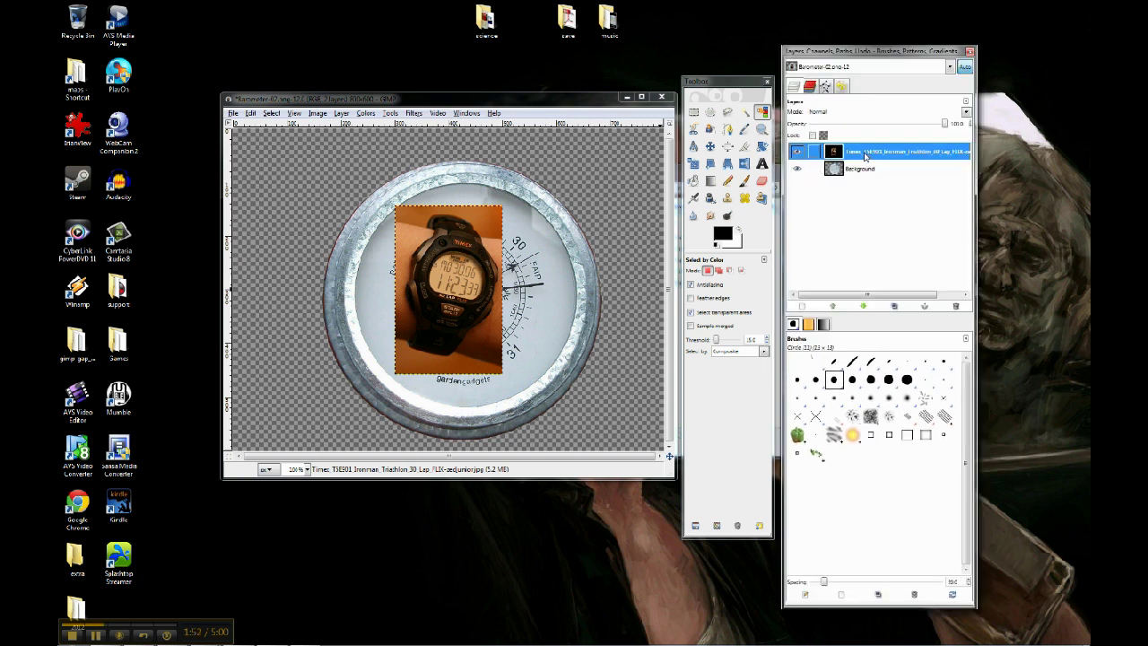
pyautogui.click(712, 148)
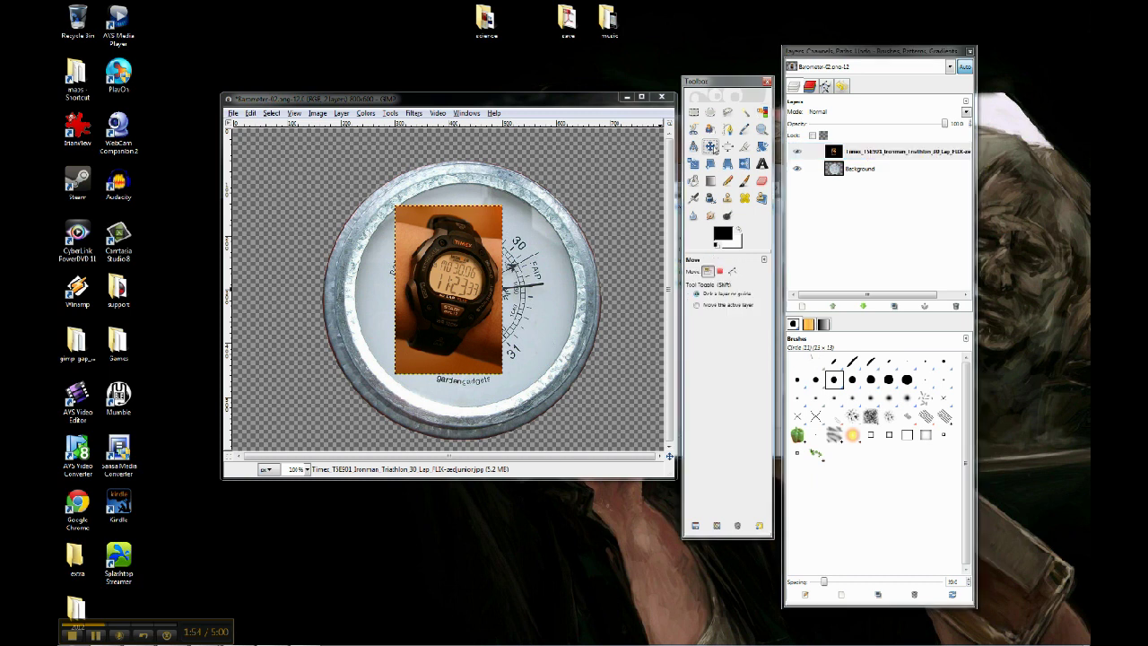
pyautogui.moveTo(422, 309); pyautogui.dragTo(608, 215)
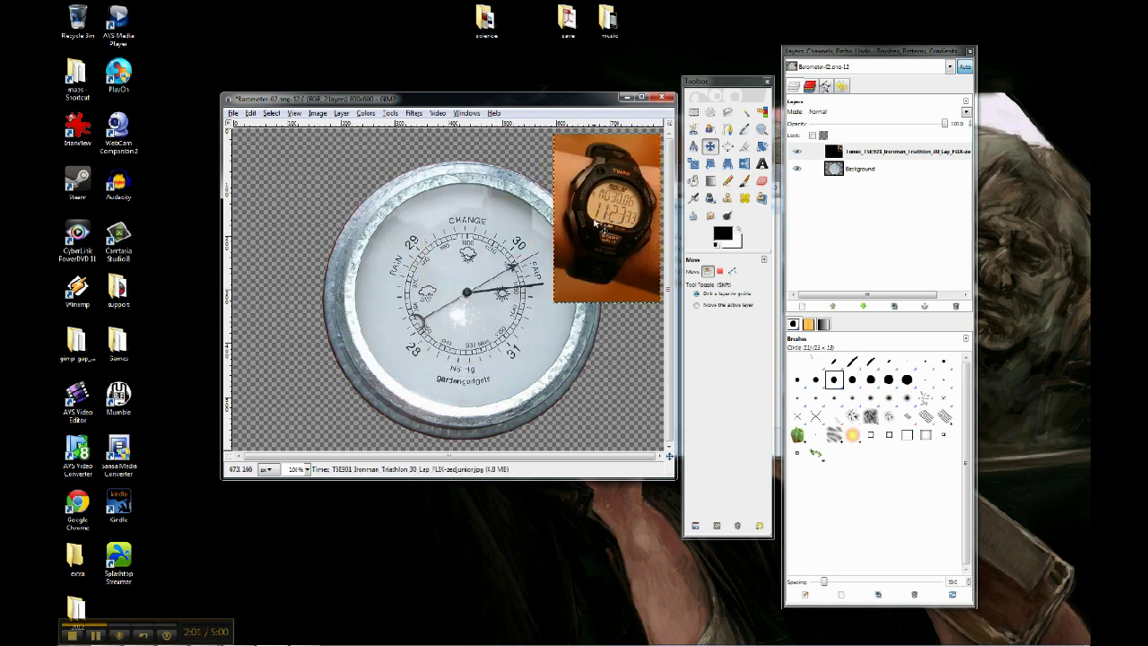
# Make the Background barometer layer active and nudge the dial slightly up and right
pyautogui.click(866, 171)
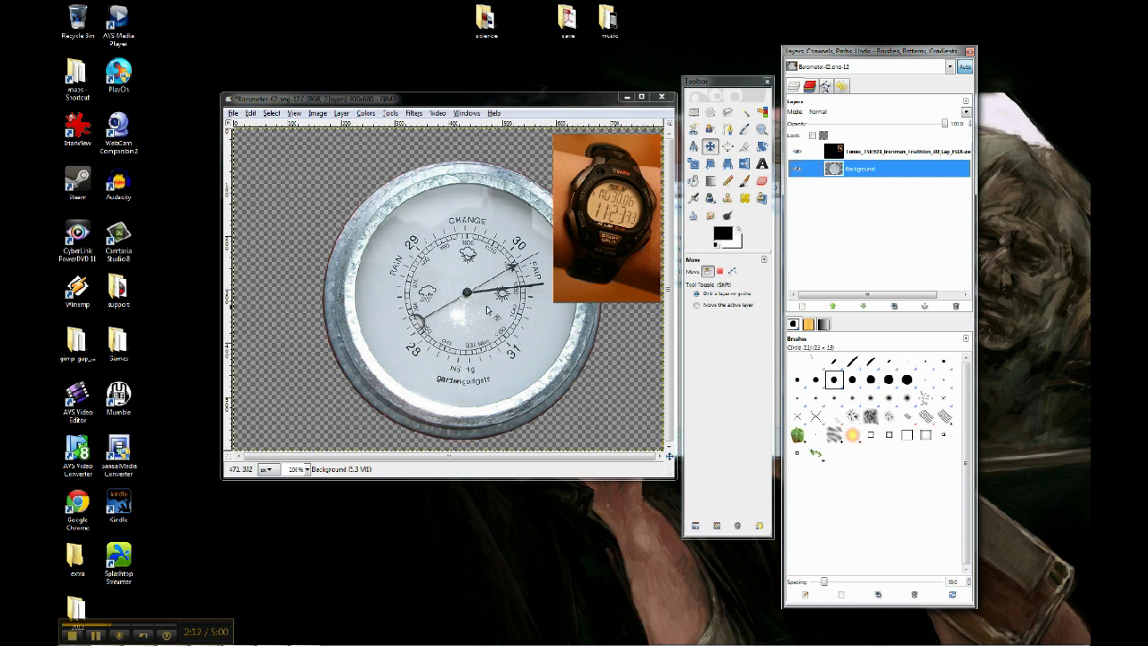
pyautogui.moveTo(475, 294)
pyautogui.mouseDown()
pyautogui.moveTo(498, 261)
pyautogui.moveTo(461, 296)
pyautogui.moveTo(478, 292)
pyautogui.moveTo(471, 284)
pyautogui.mouseUp()
pyautogui.click(870, 171)
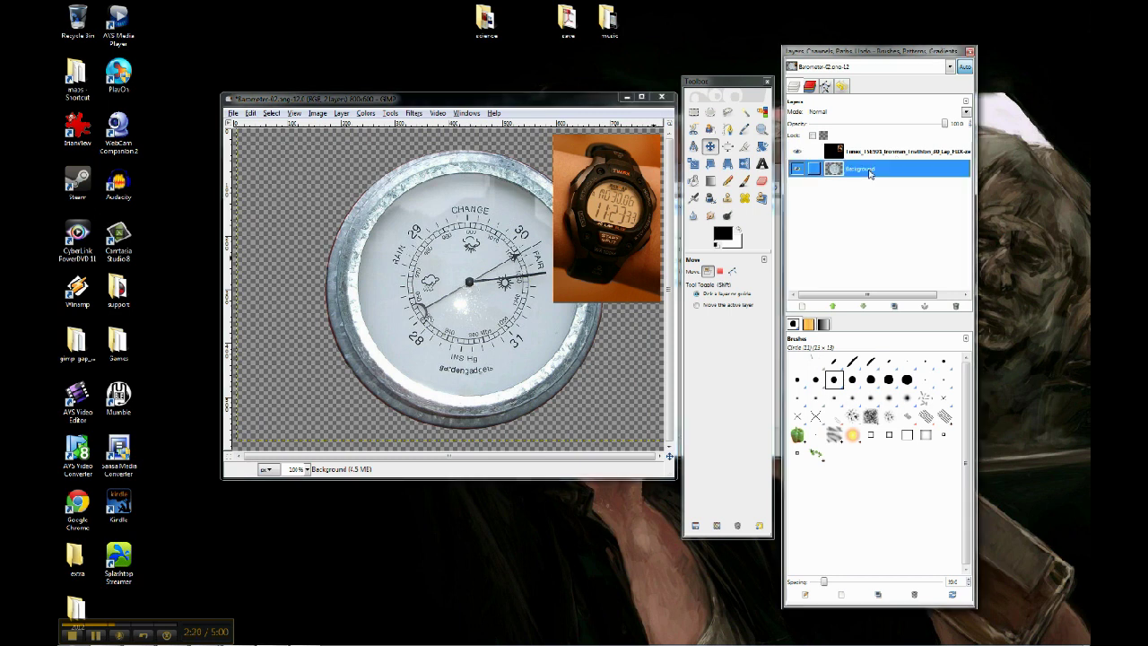
# Ellipse-select the barometer's round inner face, delete it, then undo the deletion
pyautogui.click(709, 112)
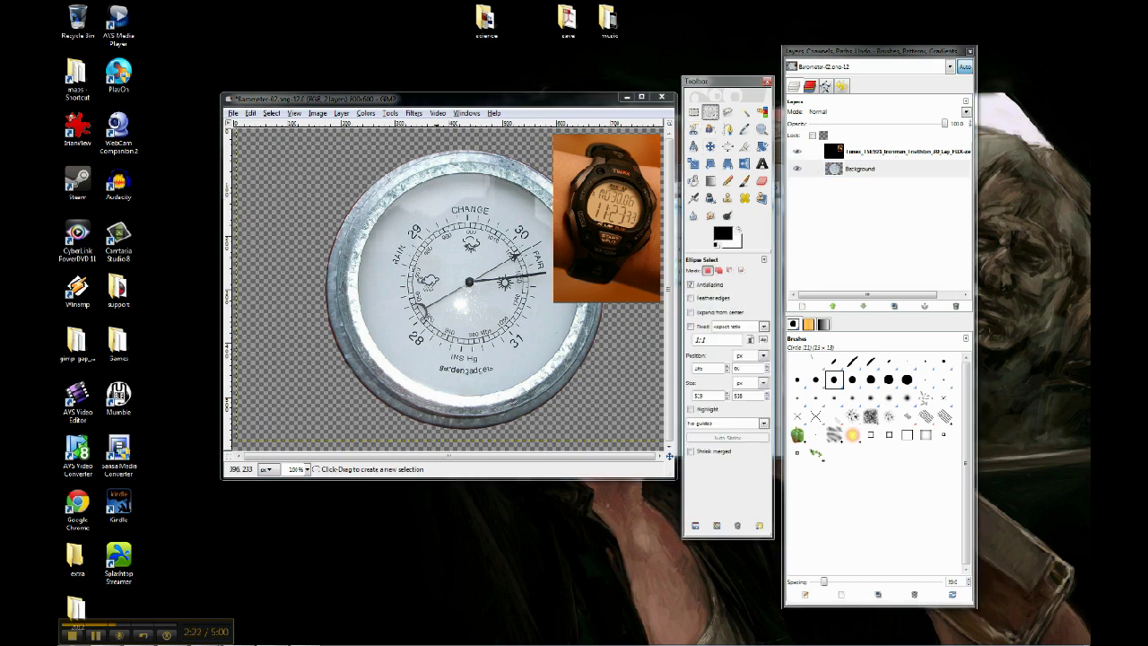
pyautogui.moveTo(372, 200); pyautogui.dragTo(553, 371)
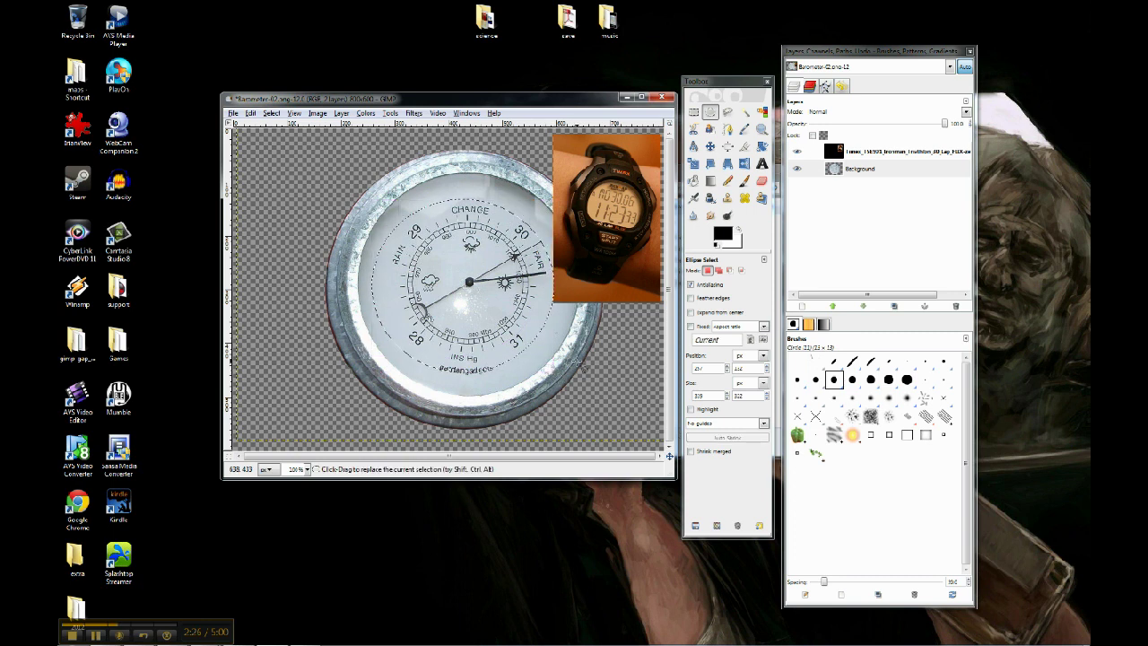
pyautogui.press('Delete')
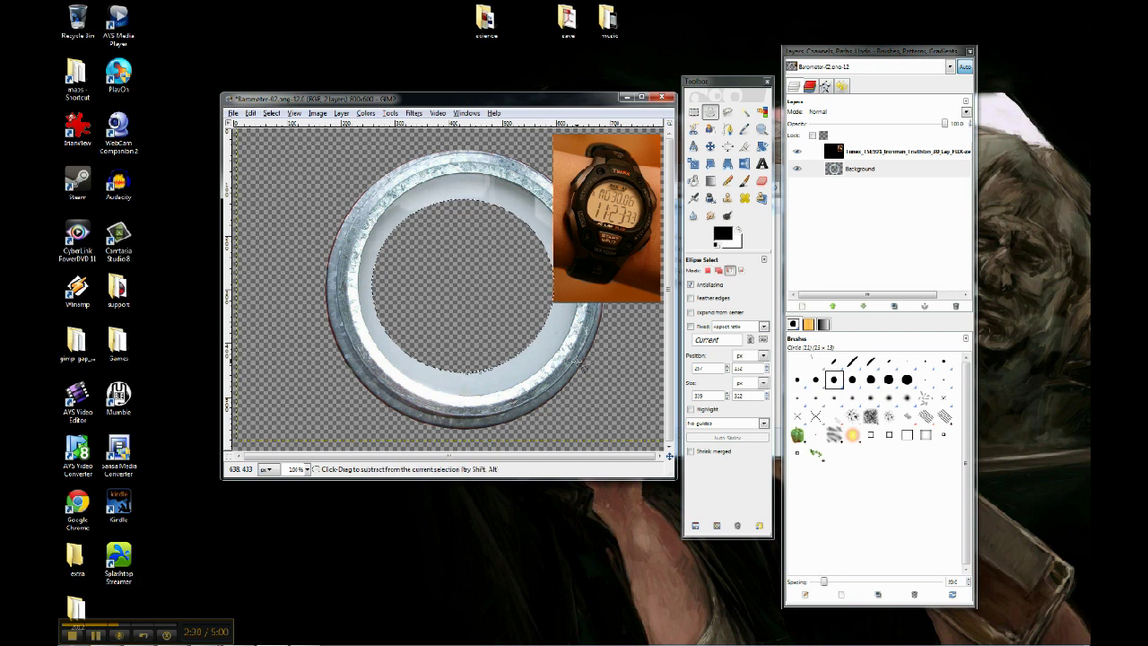
pyautogui.hotkey('ctrl', 'z')
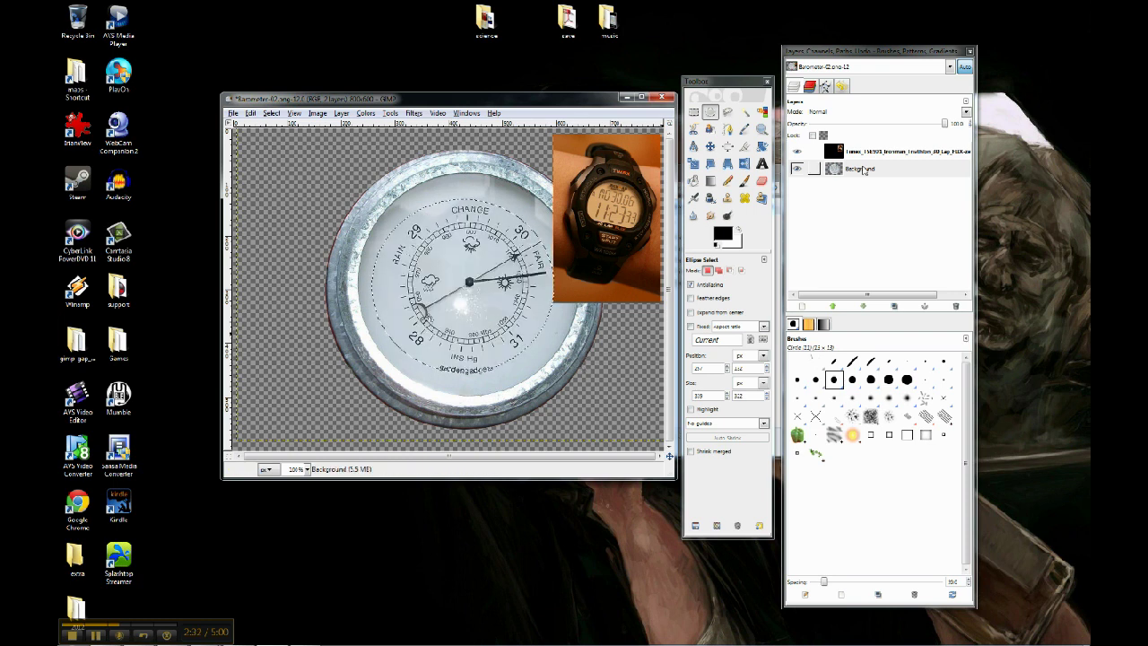
# Make the watch layer active and move it over the dial's right half
pyautogui.click(861, 170)
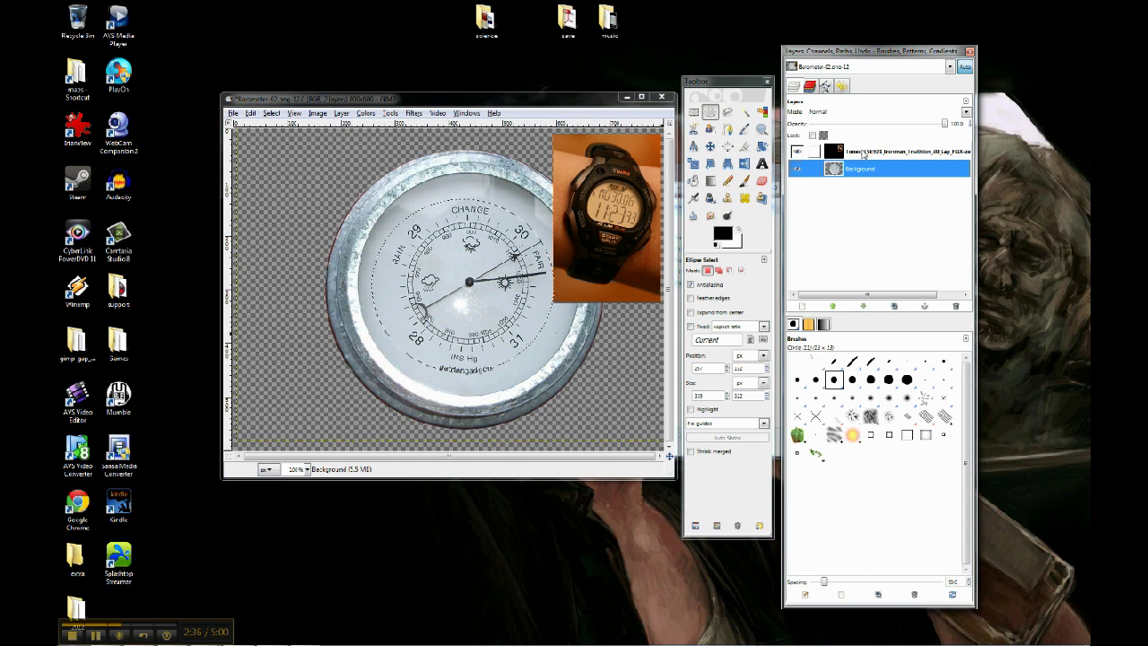
pyautogui.click(863, 154)
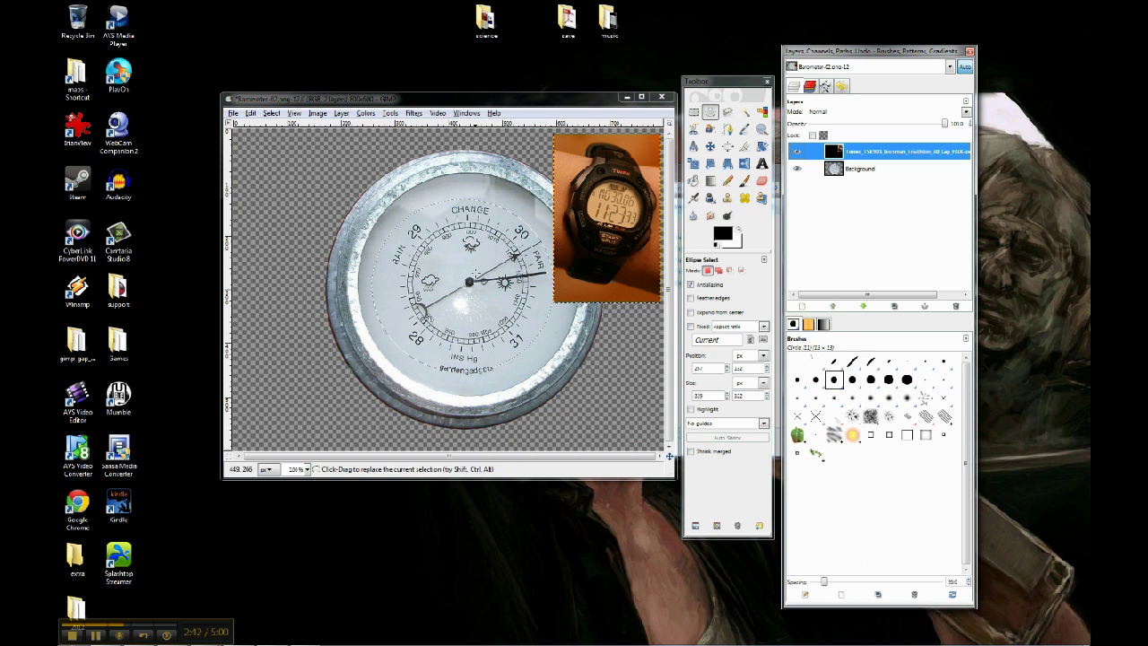
pyautogui.click(711, 146)
pyautogui.moveTo(628, 197); pyautogui.dragTo(574, 216)
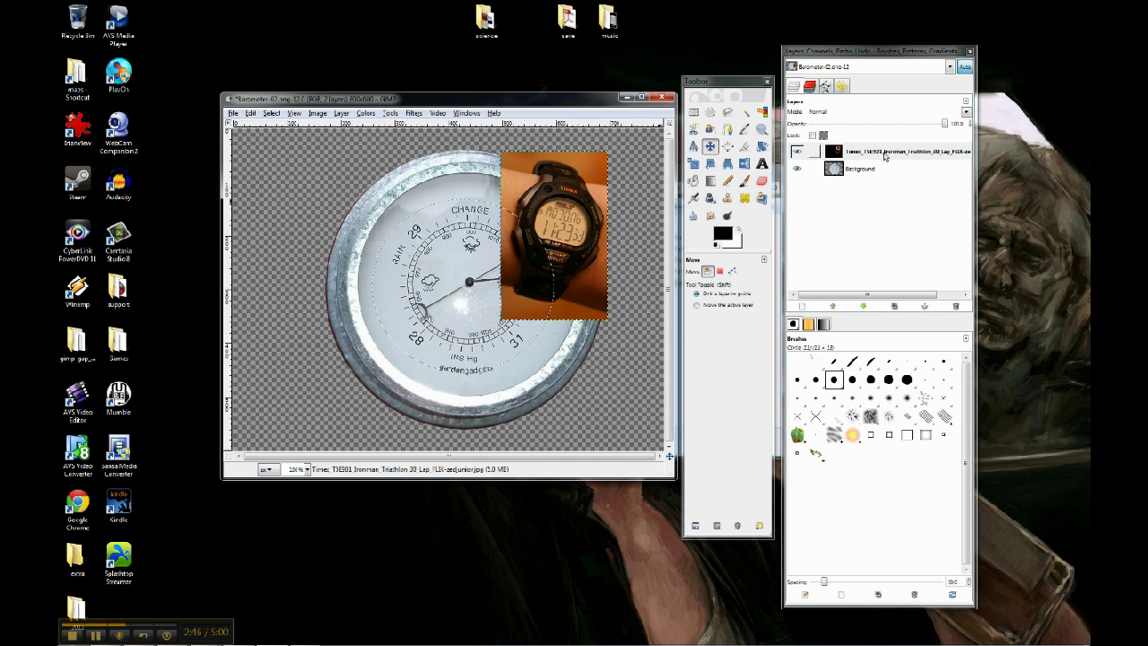
pyautogui.click(850, 225)
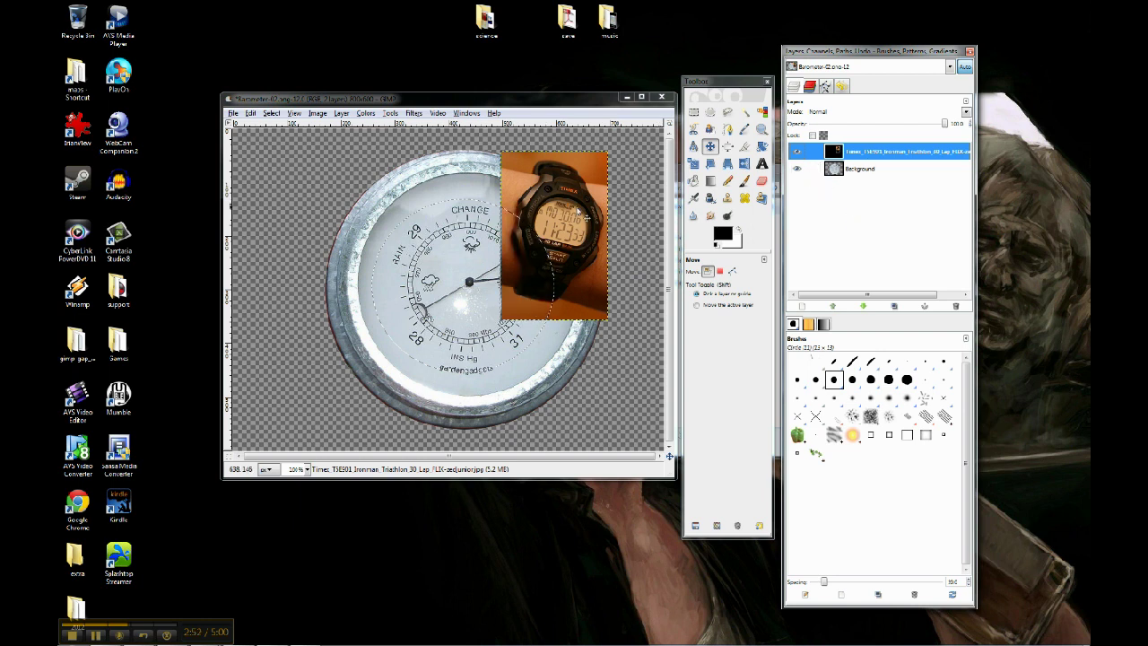
pyautogui.click(861, 170)
pyautogui.click(861, 153)
# Toggle the watch layer's visibility to compare, then move it back to the top-right
pyautogui.click(797, 152)
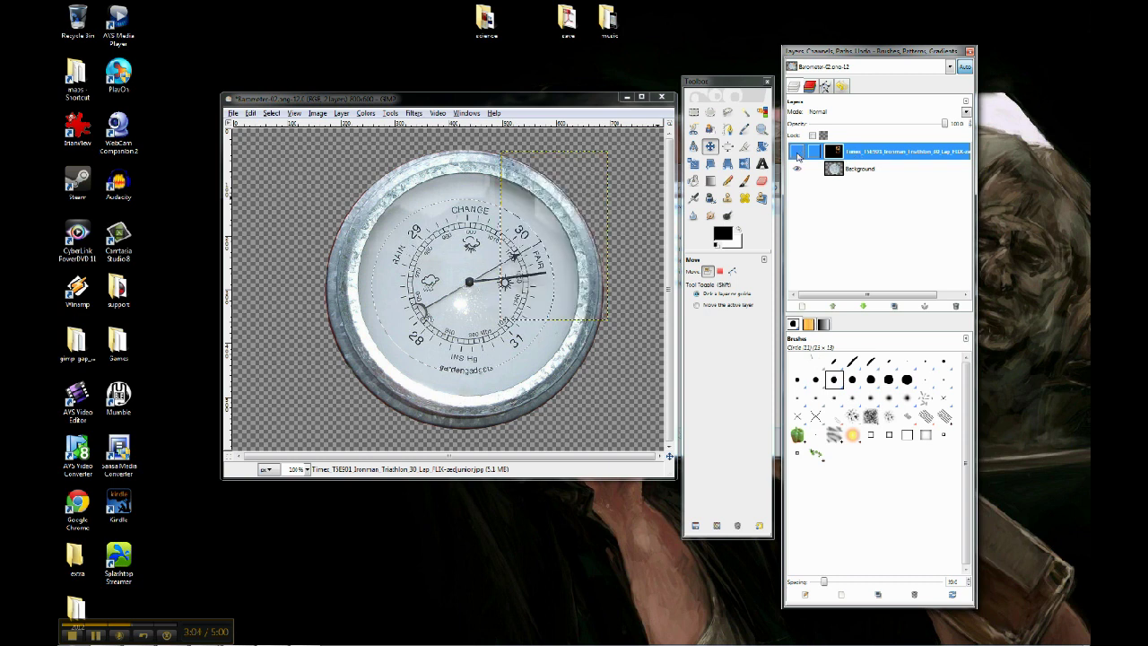
pyautogui.click(797, 153)
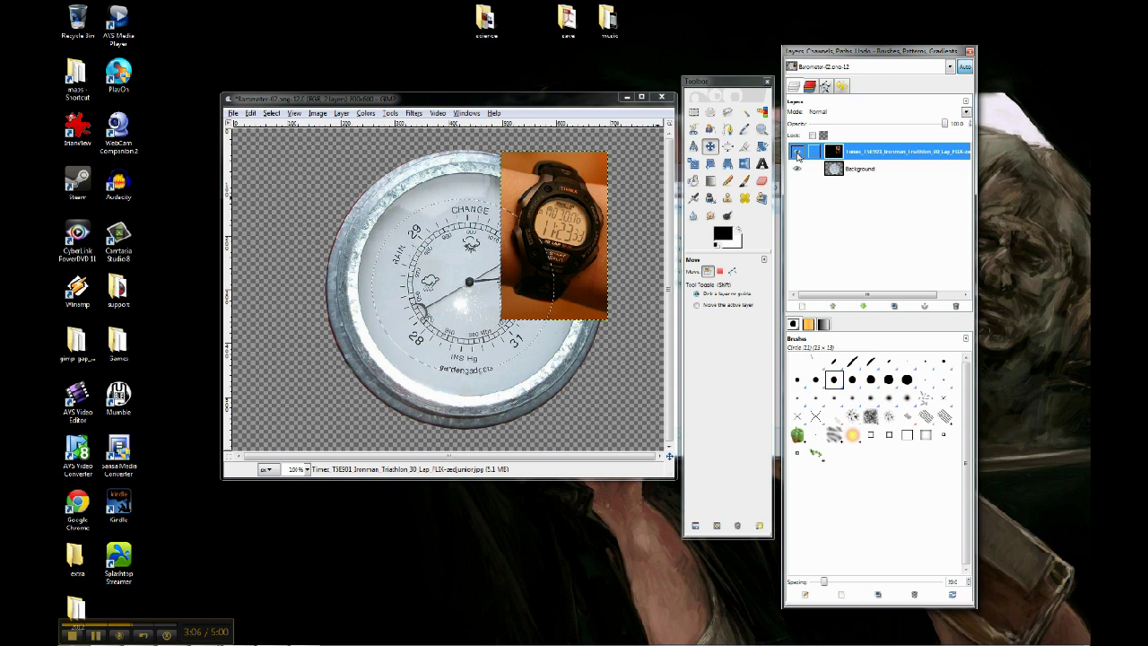
pyautogui.click(798, 153)
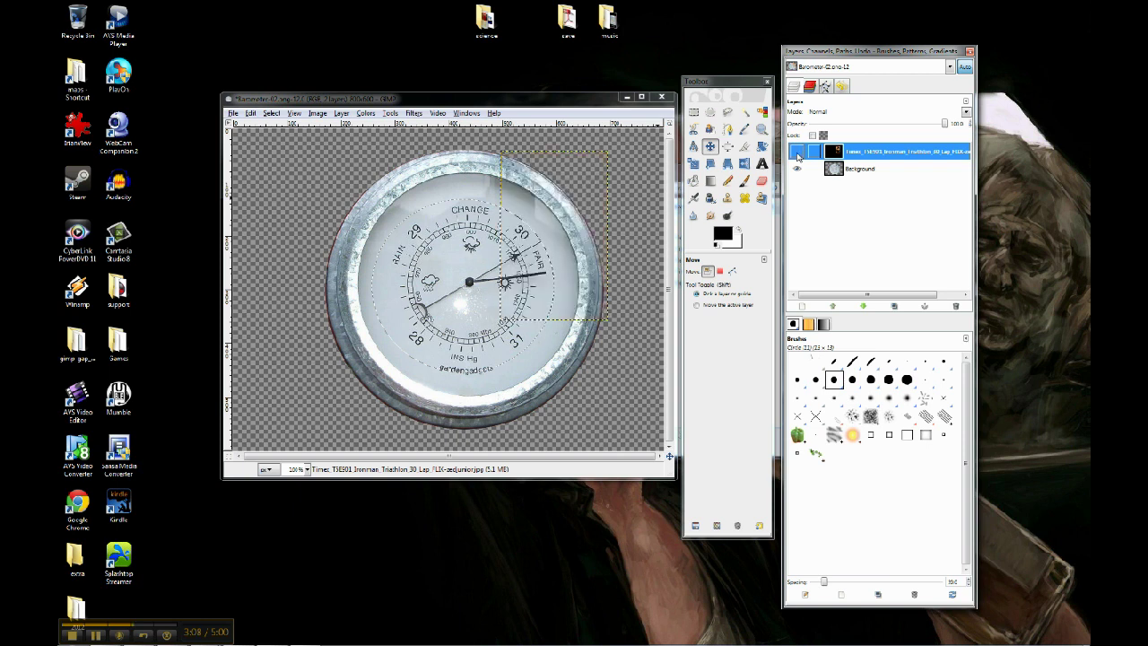
pyautogui.click(798, 154)
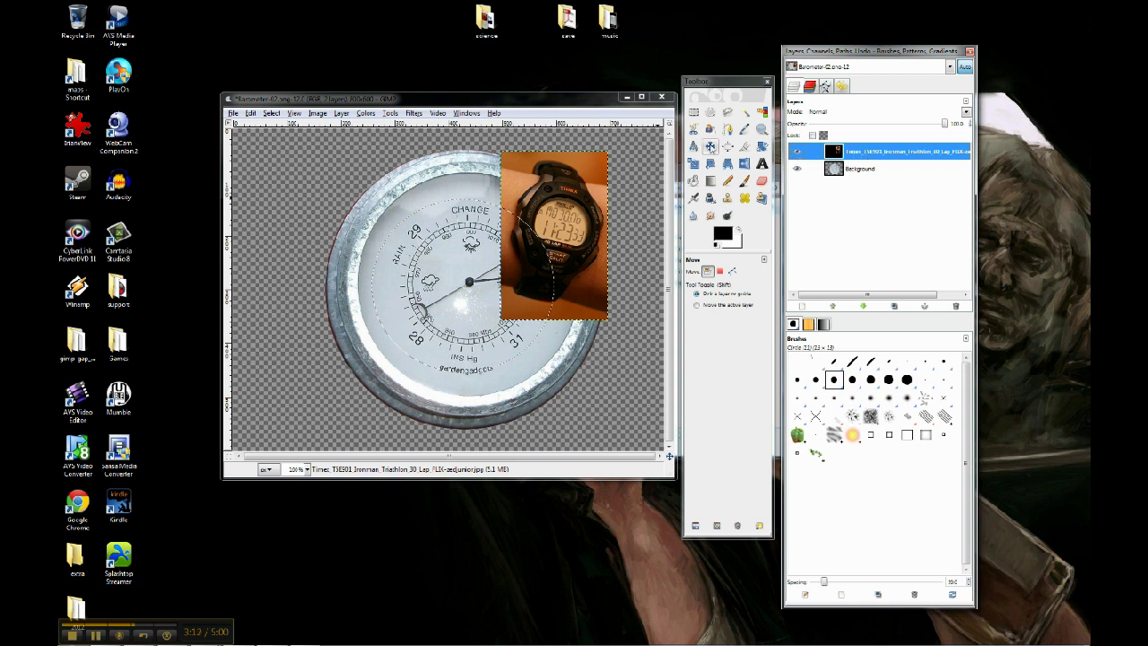
pyautogui.moveTo(574, 253); pyautogui.dragTo(628, 235)
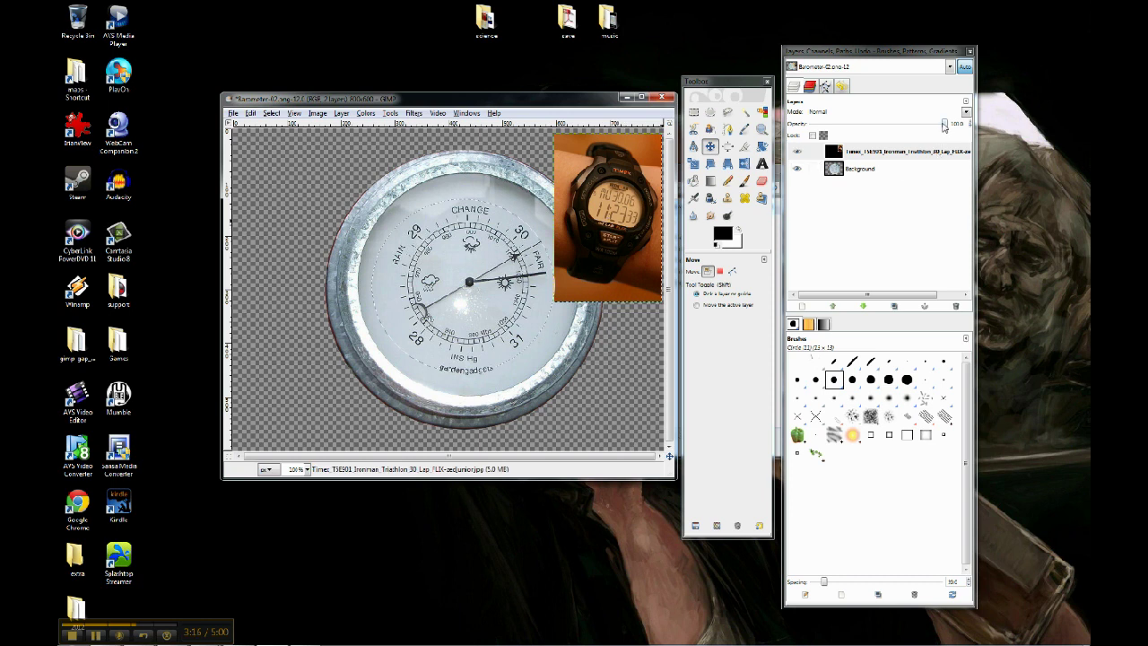
# Try lower opacities on the watch layer, then return it to 100
pyautogui.moveTo(944, 125); pyautogui.dragTo(881, 131)
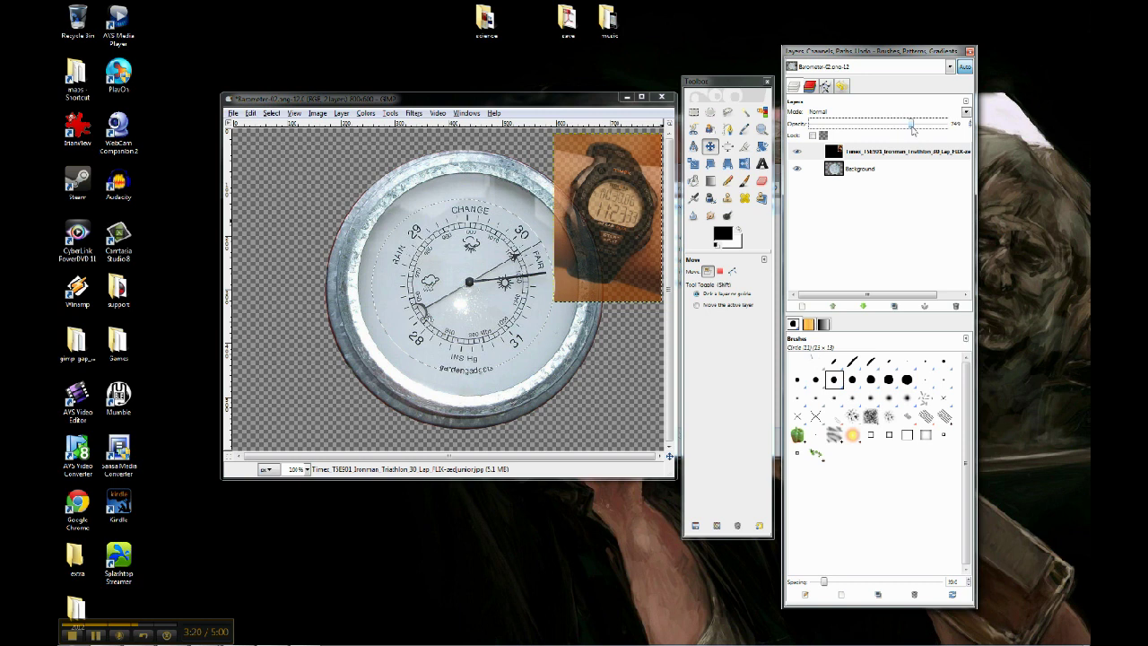
pyautogui.moveTo(913, 128); pyautogui.dragTo(883, 130)
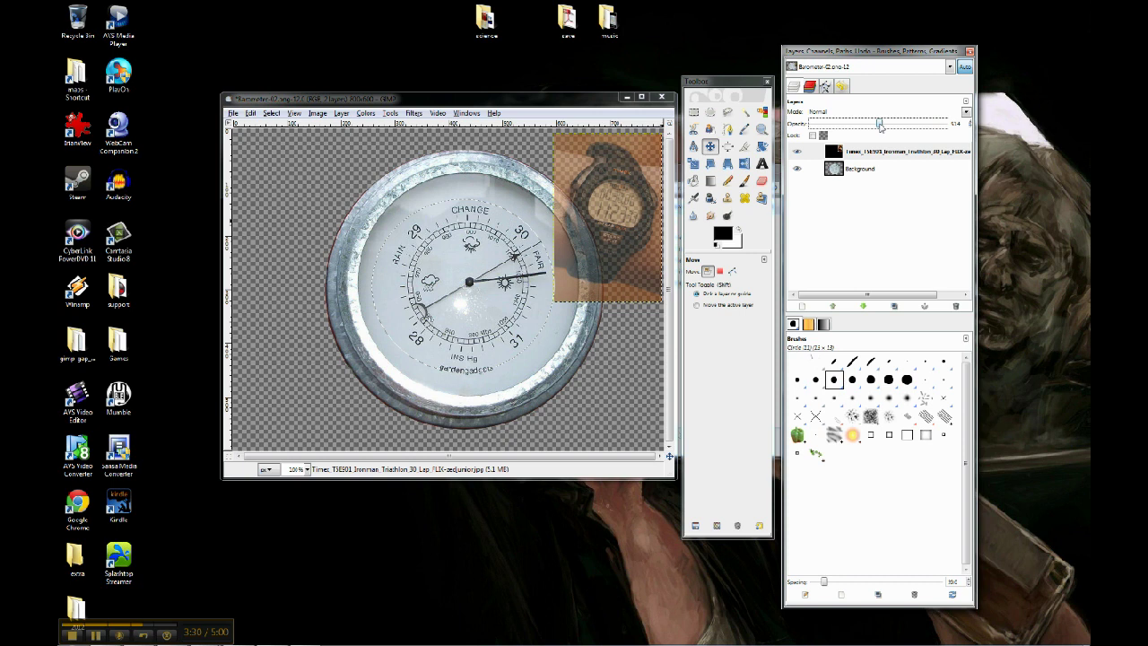
pyautogui.moveTo(880, 125); pyautogui.dragTo(943, 125)
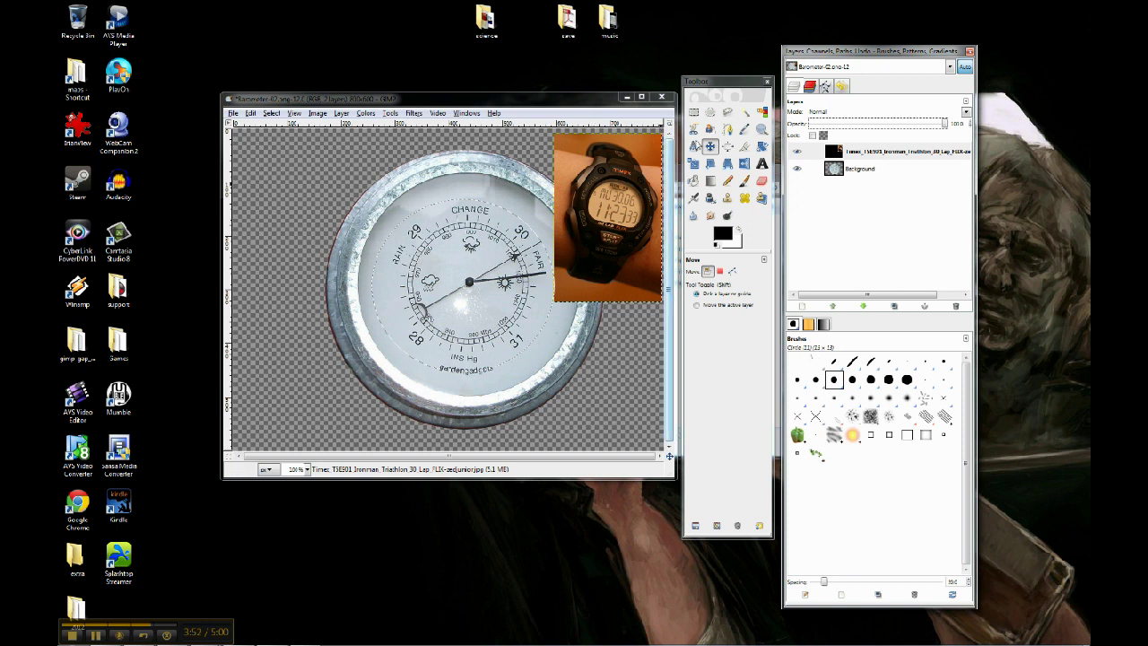
# Undo a trial watch move, make the Background layer active and deselect all
pyautogui.click(710, 146)
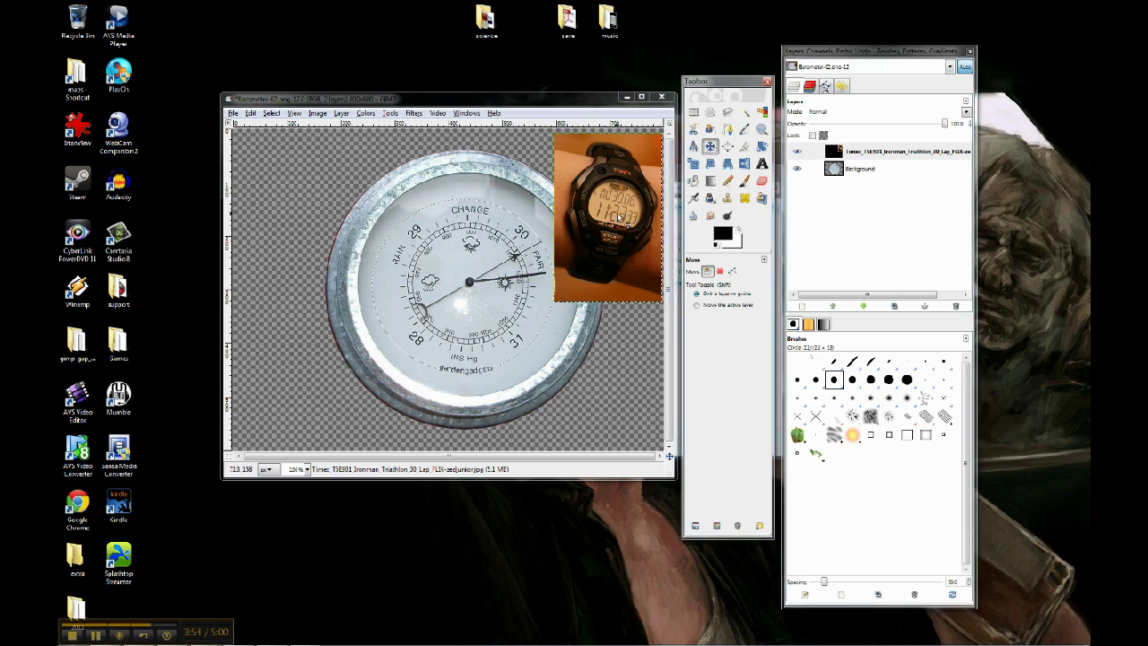
pyautogui.moveTo(618, 218); pyautogui.dragTo(521, 271)
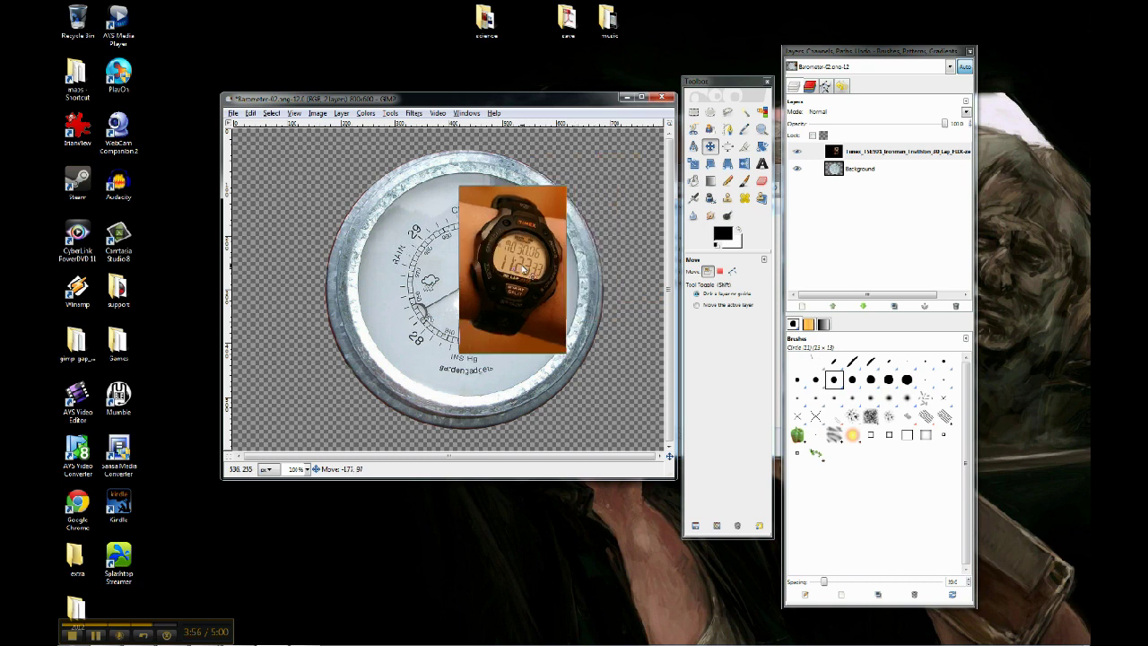
pyautogui.hotkey('ctrl', 'z')
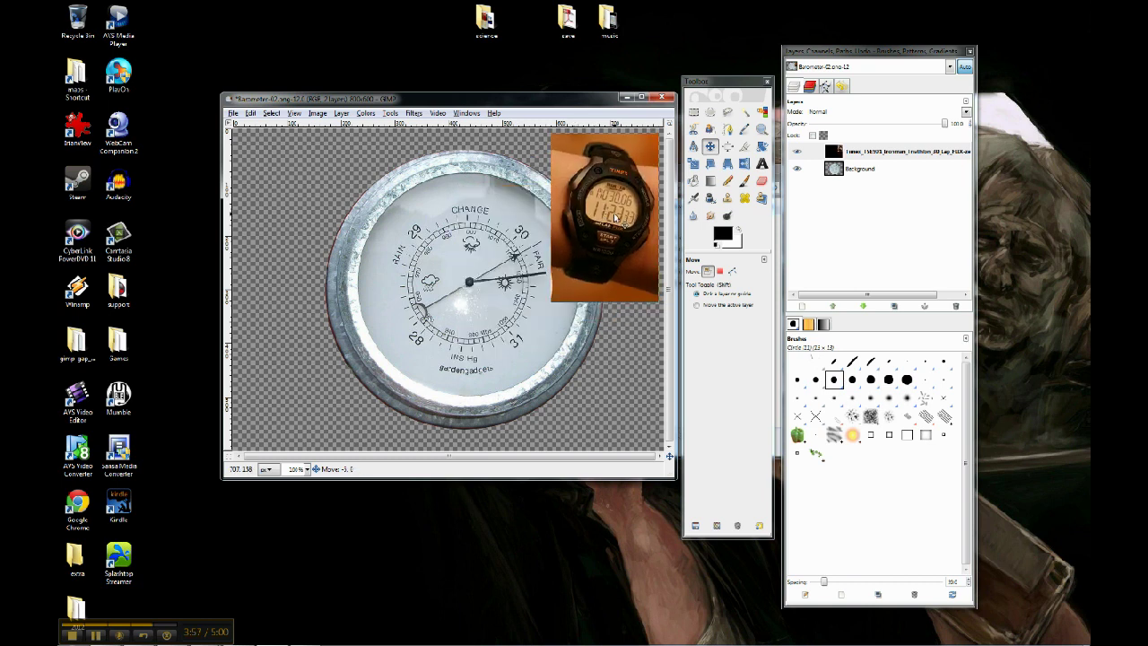
pyautogui.click(856, 172)
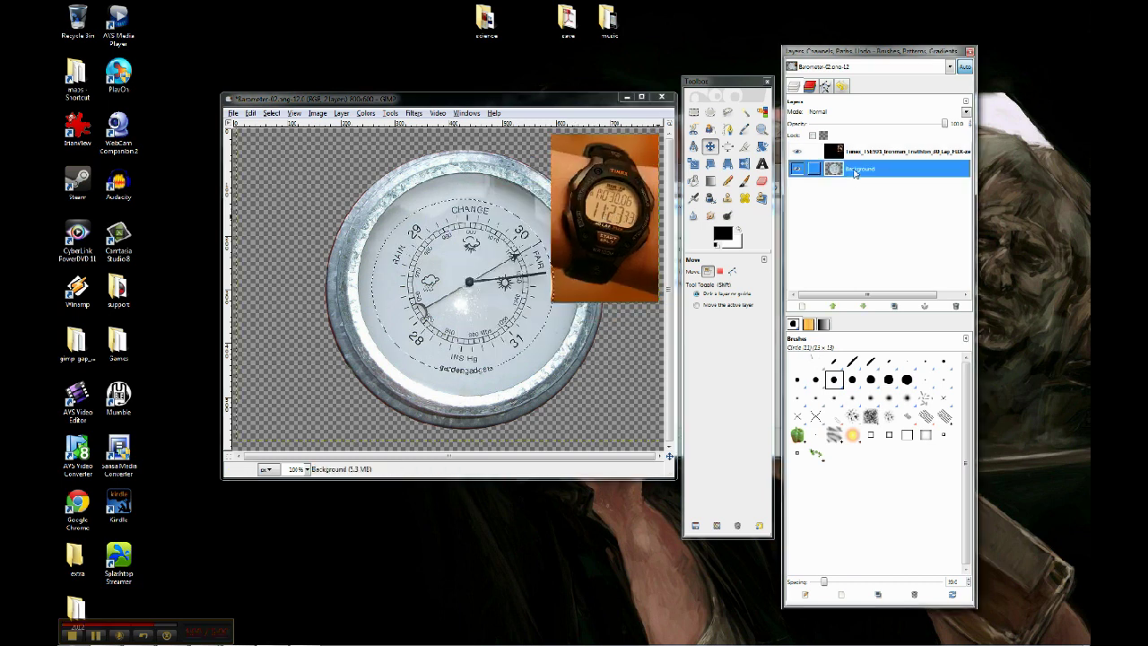
pyautogui.click(271, 113)
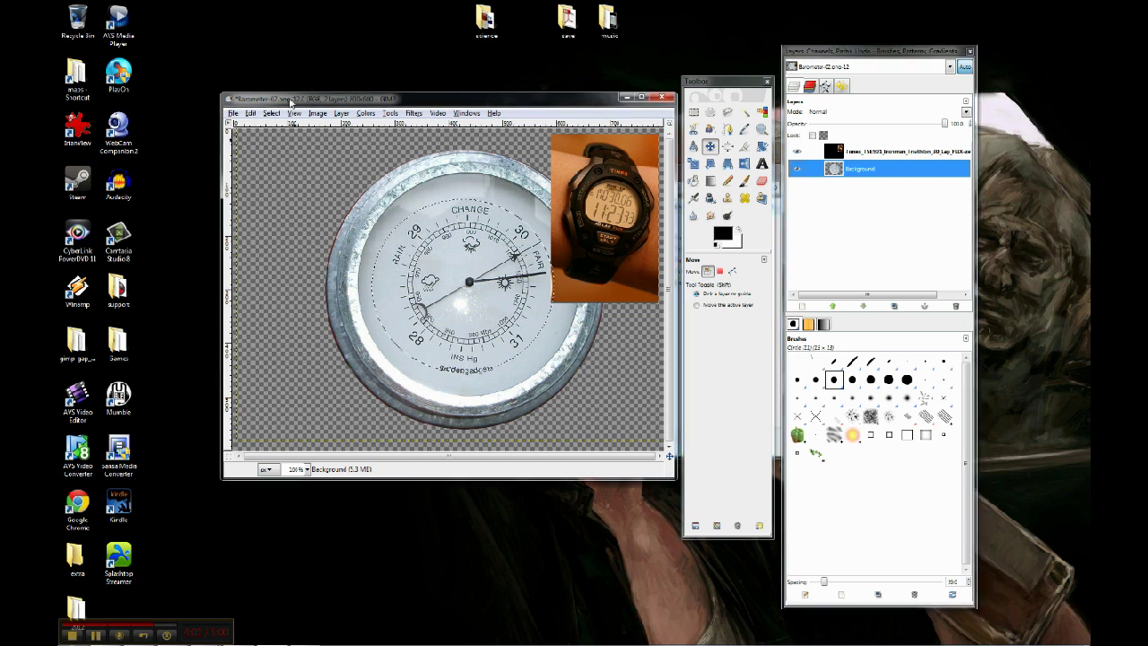
pyautogui.click(284, 139)
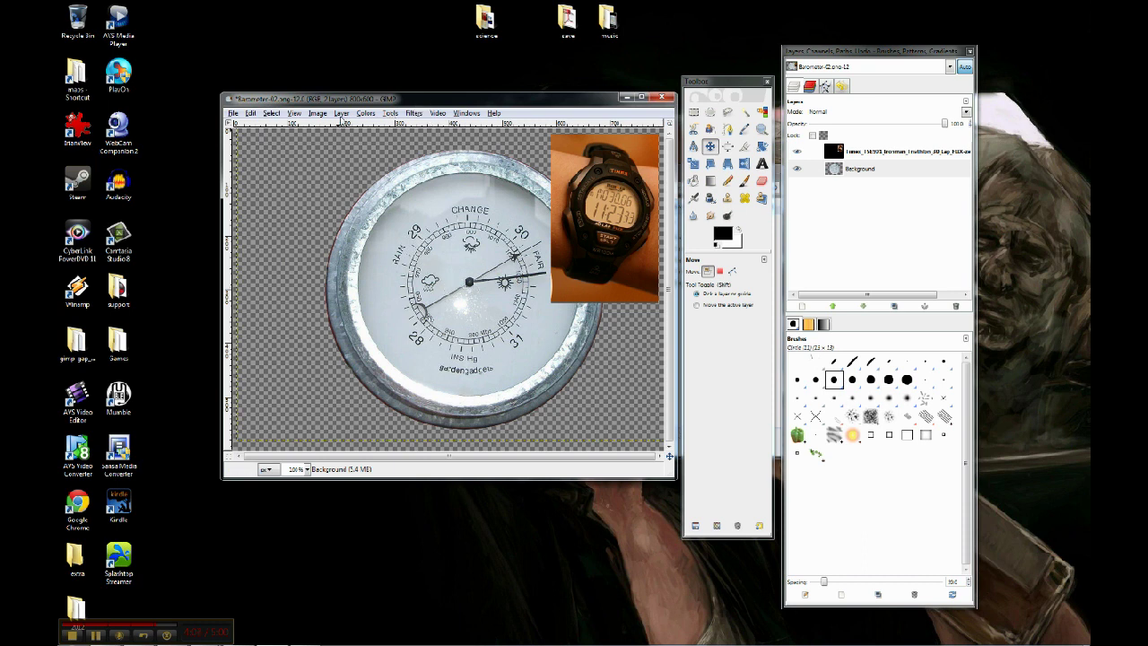
# Scale the barometer layer to 20% and drag the watch photo toward the canvas centre
pyautogui.click(318, 116)
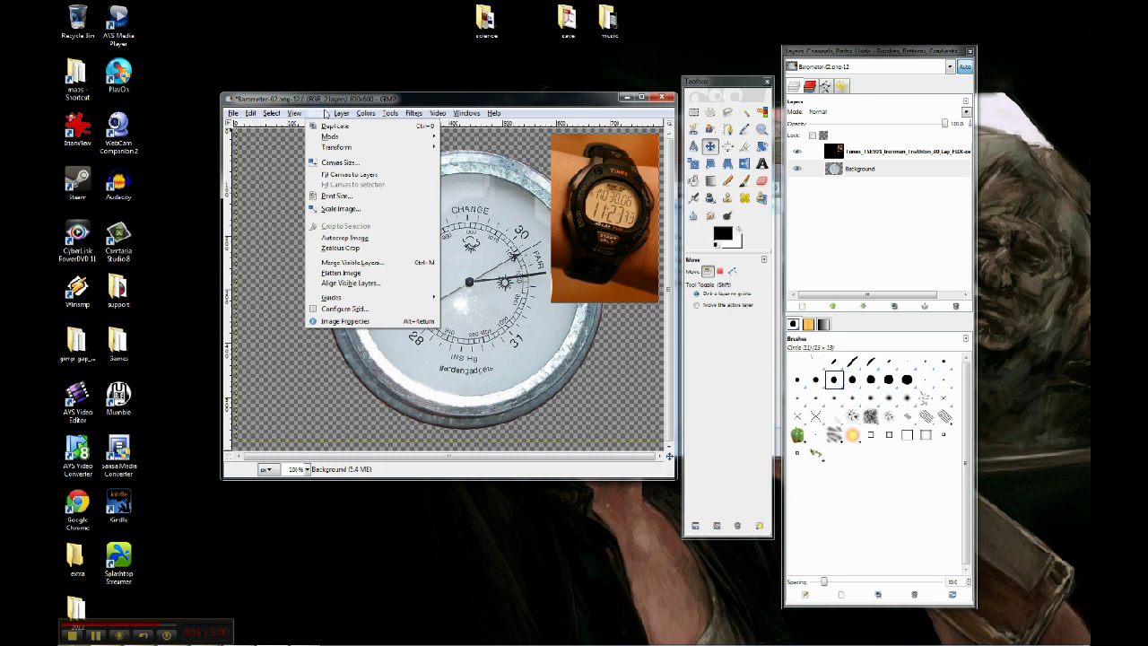
pyautogui.moveTo(339, 117)
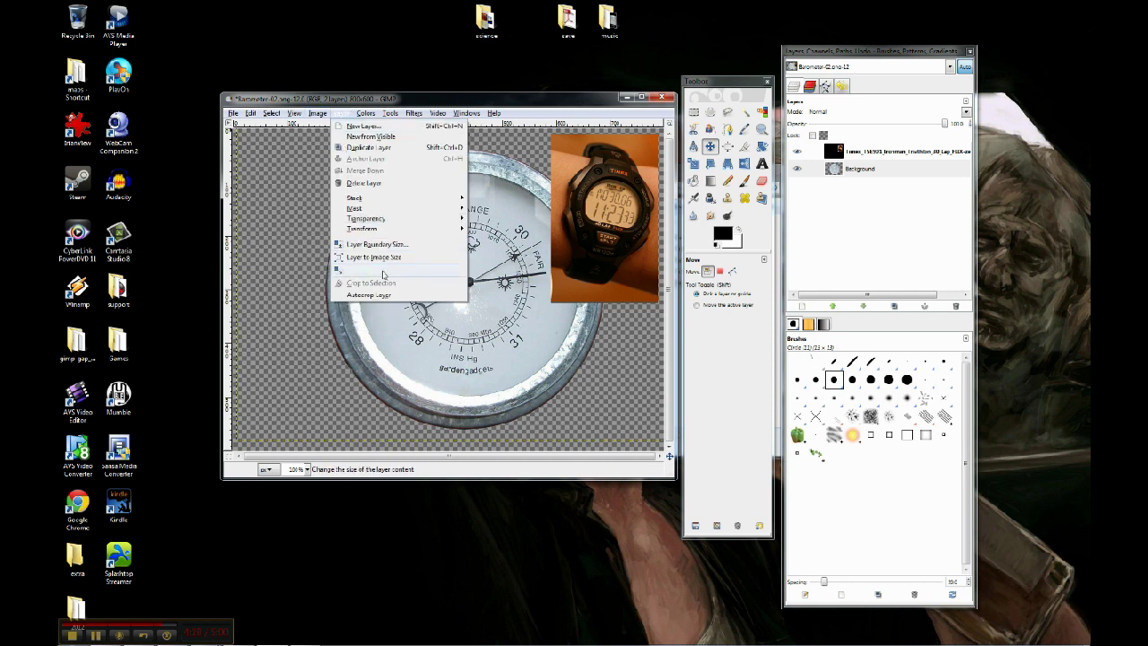
pyautogui.click(384, 271)
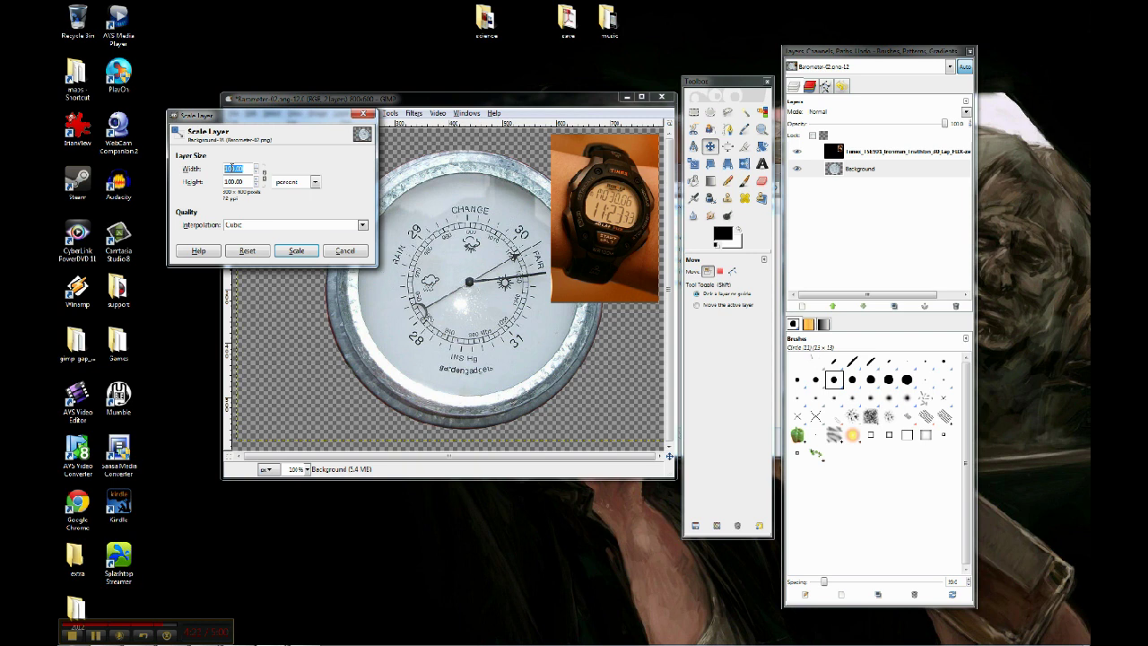
pyautogui.click(229, 168)
pyautogui.press('BackSpace')
pyautogui.press('BackSpace')
pyautogui.write('2')
pyautogui.click(291, 255)
pyautogui.click(291, 255)
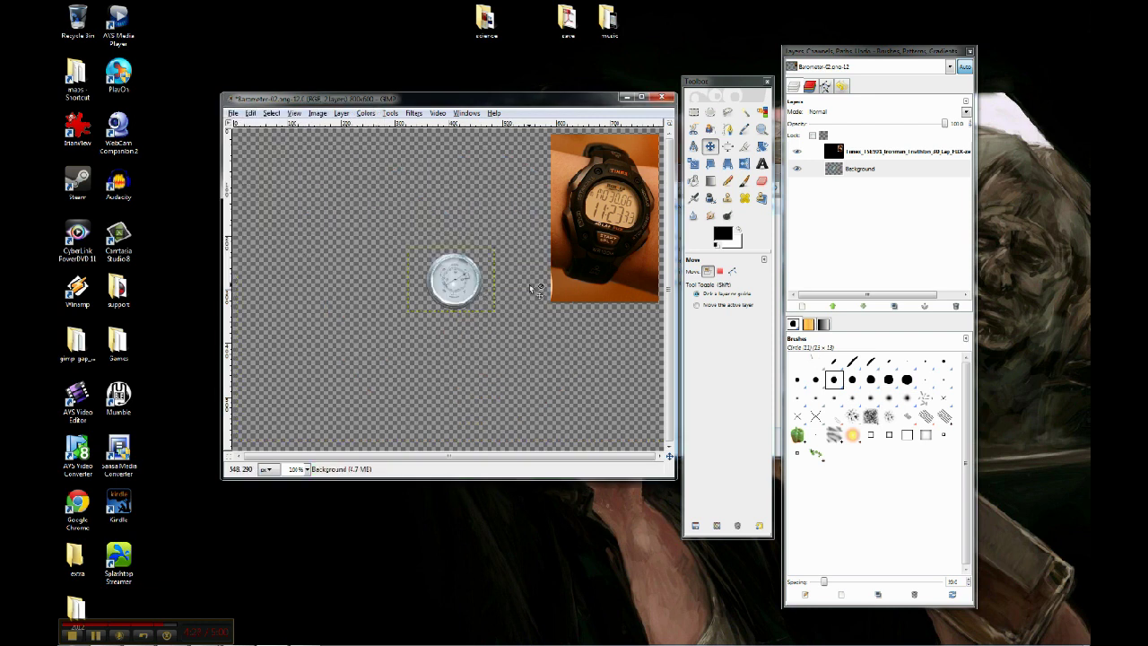
pyautogui.click(861, 151)
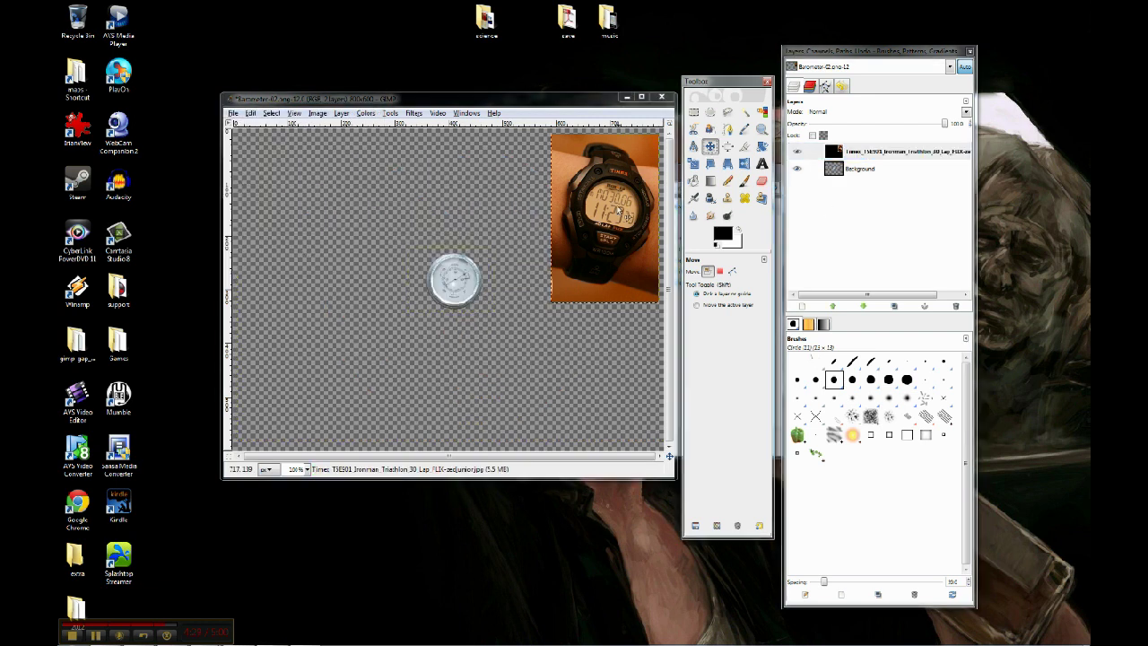
pyautogui.moveTo(604, 217); pyautogui.dragTo(477, 280)
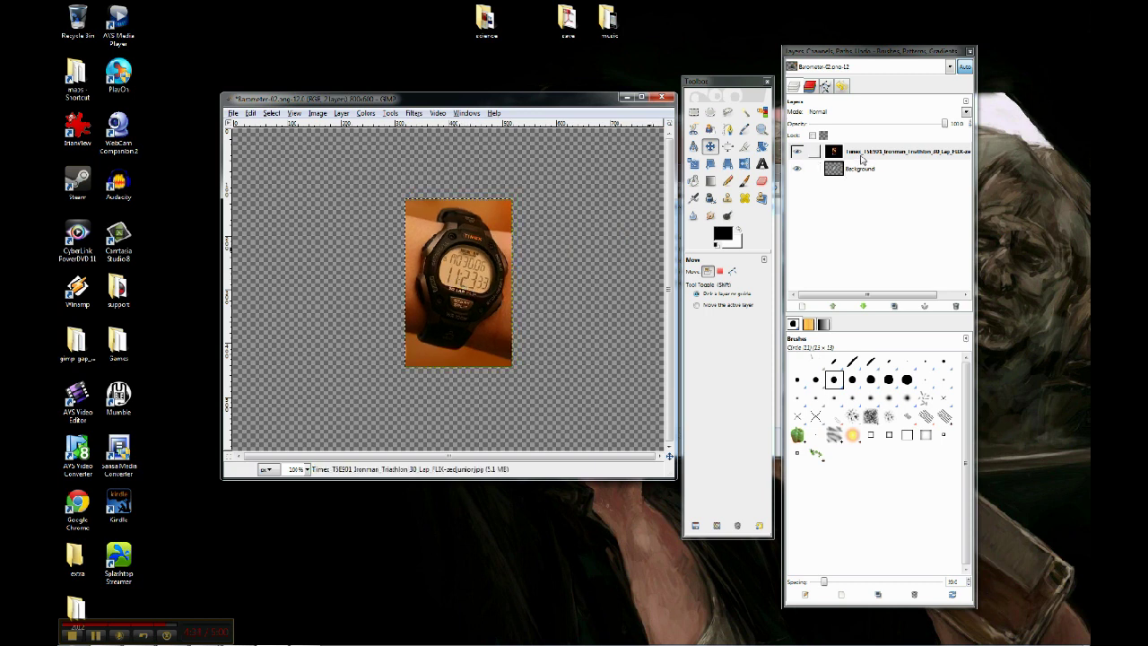
# Drag the Timex watch layer below the Background barometer layer in the stack
pyautogui.click(863, 154)
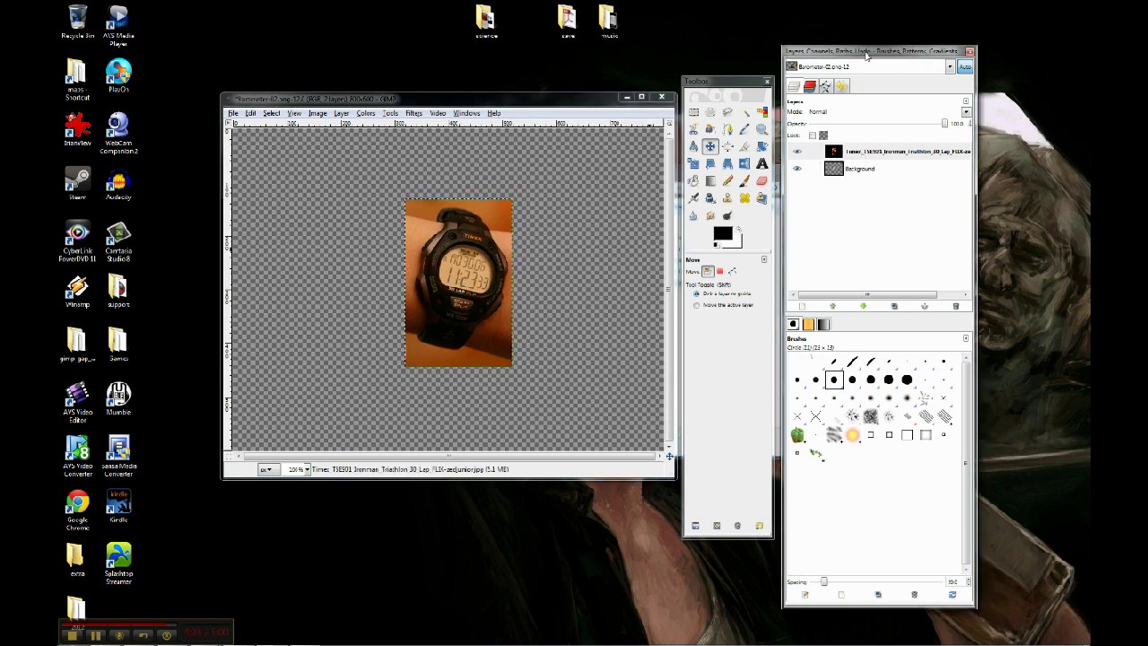
pyautogui.moveTo(859, 155); pyautogui.dragTo(863, 185)
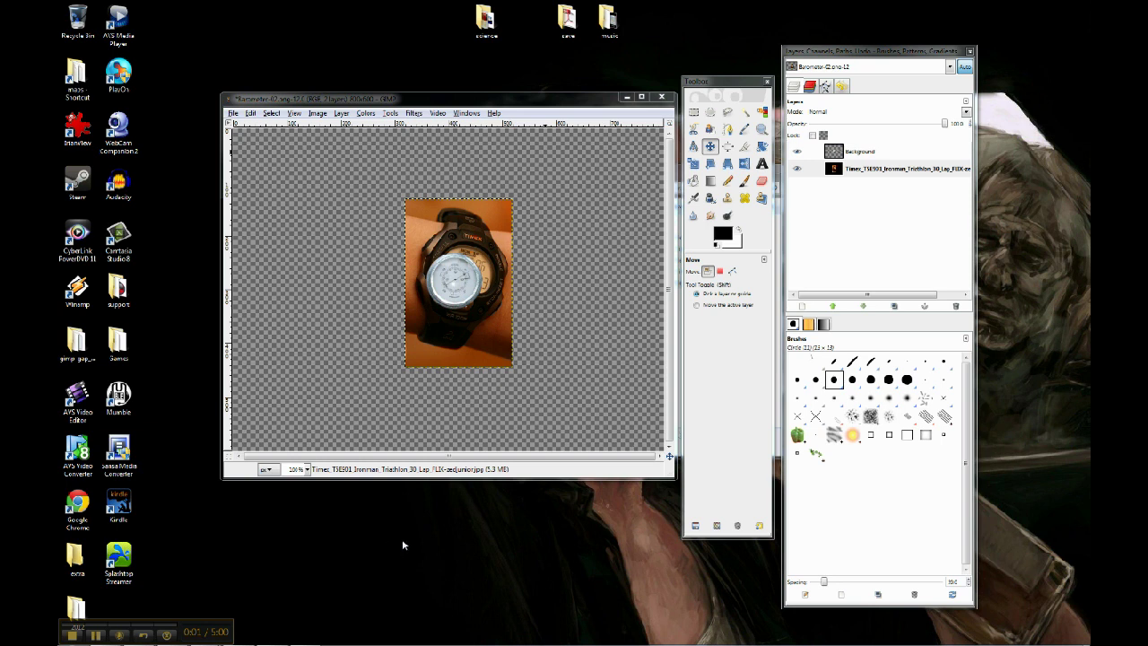
pyautogui.click(861, 154)
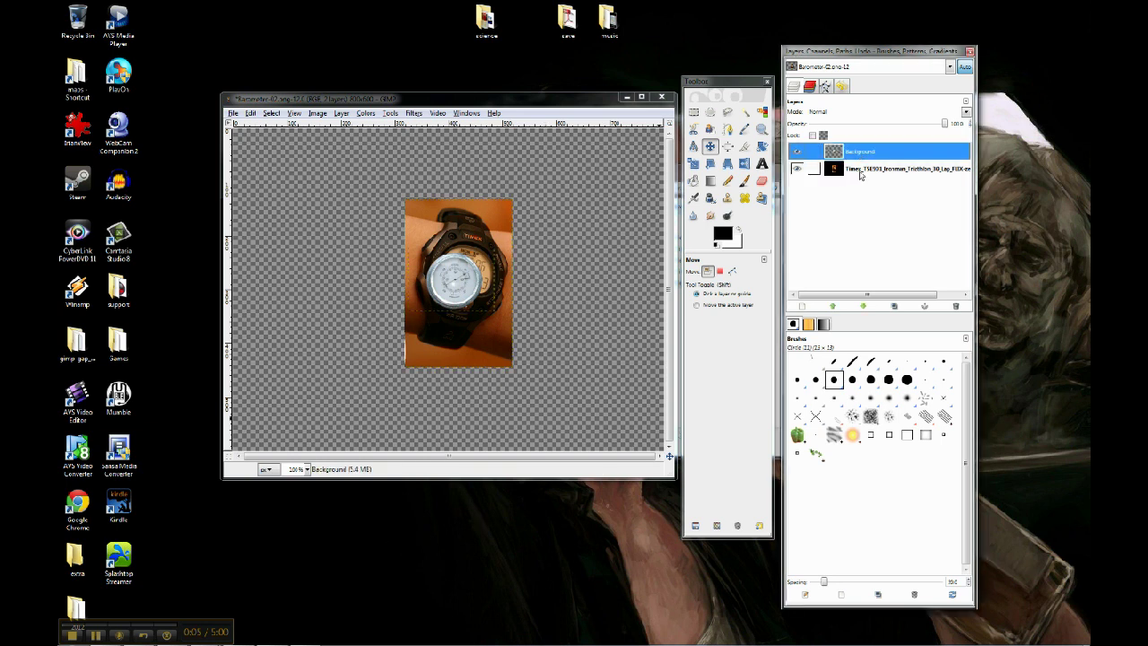
pyautogui.doubleClick(859, 154)
pyautogui.moveTo(859, 154); pyautogui.dragTo(858, 183)
pyautogui.moveTo(863, 154); pyautogui.dragTo(861, 186)
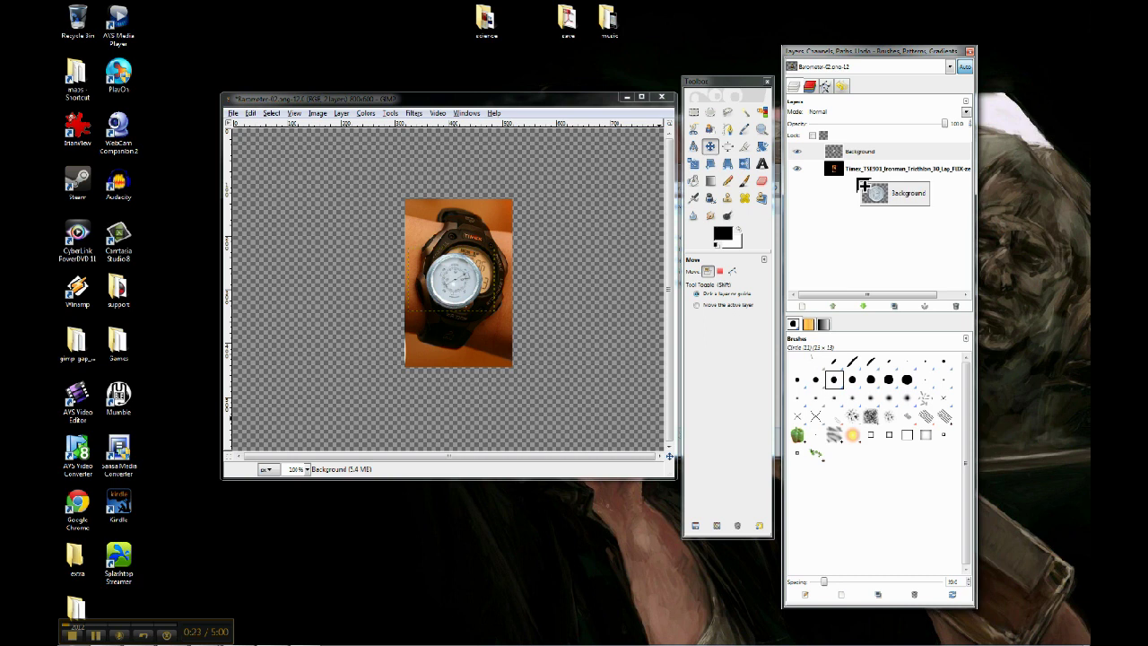
pyautogui.moveTo(861, 185); pyautogui.dragTo(859, 190)
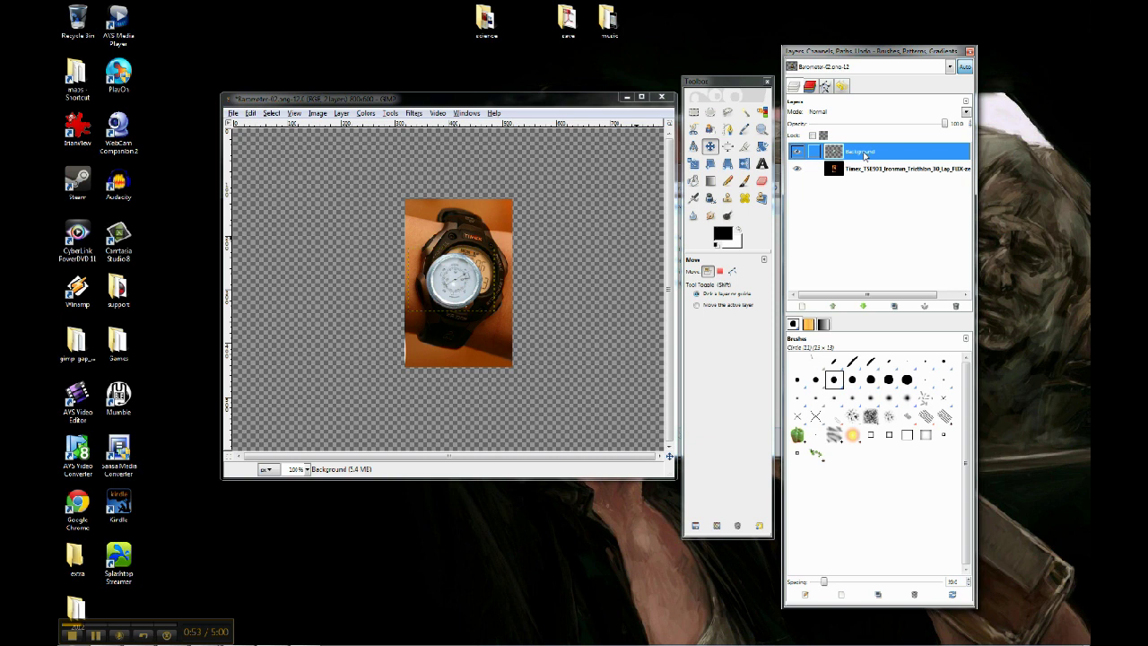
# Rename the Background layer to 'barometer'
pyautogui.doubleClick(881, 153)
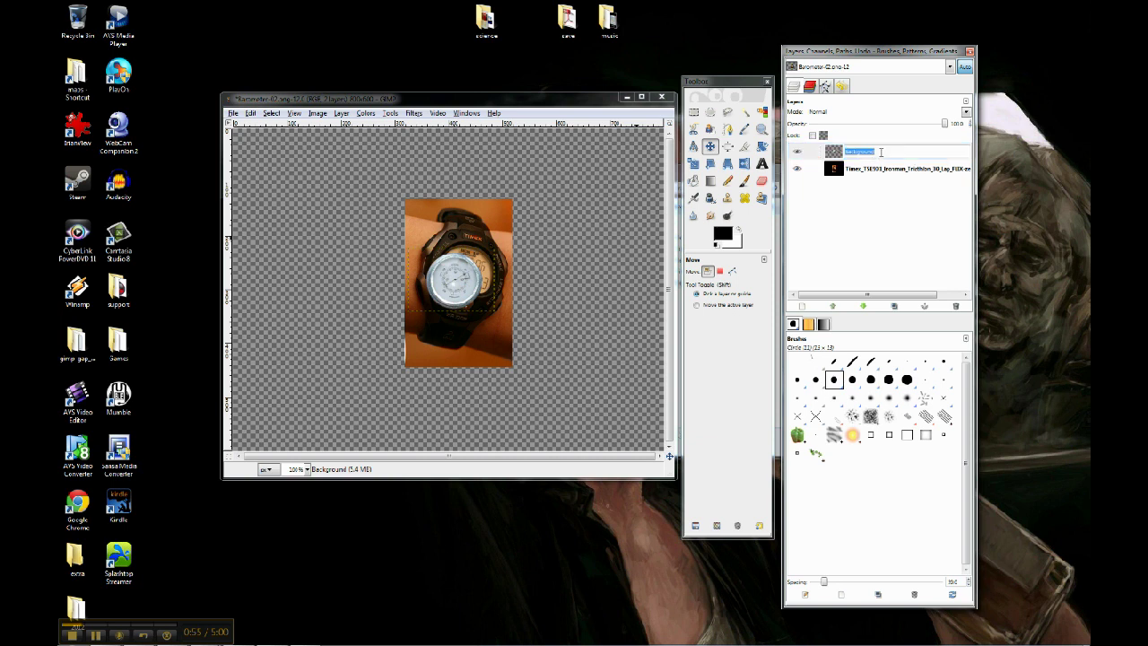
pyautogui.write('barometer')
pyautogui.press('Return')
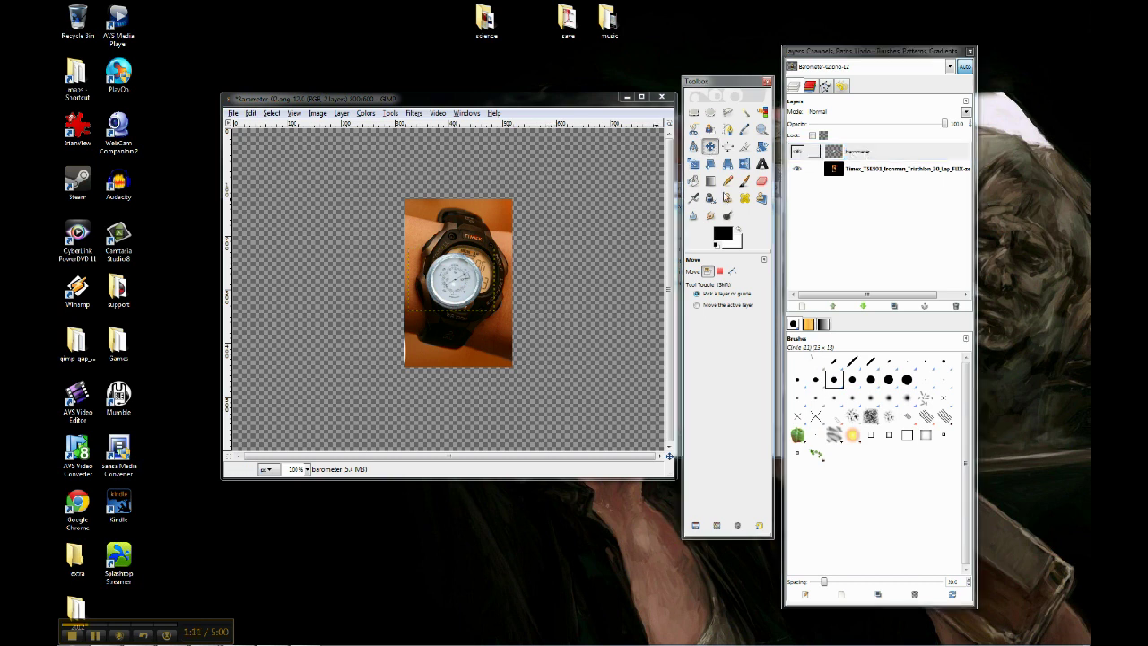
# Nudge the barometer up and right over the watch and zoom to 400%
pyautogui.click(456, 287)
pyautogui.moveTo(455, 287); pyautogui.dragTo(467, 279)
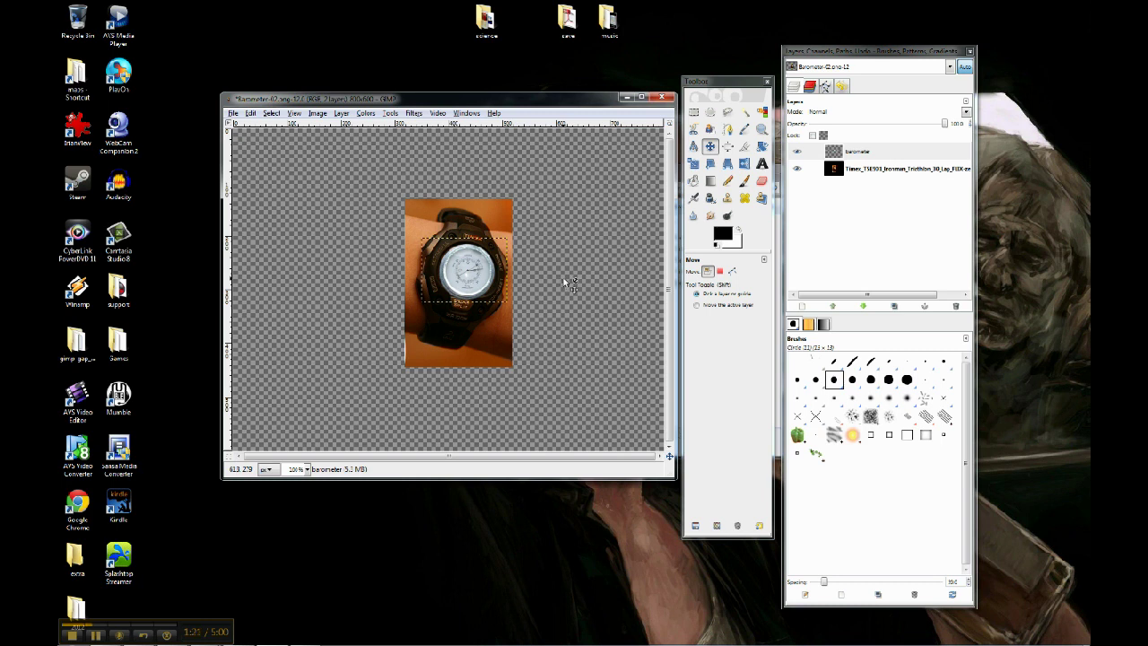
pyautogui.click(307, 469)
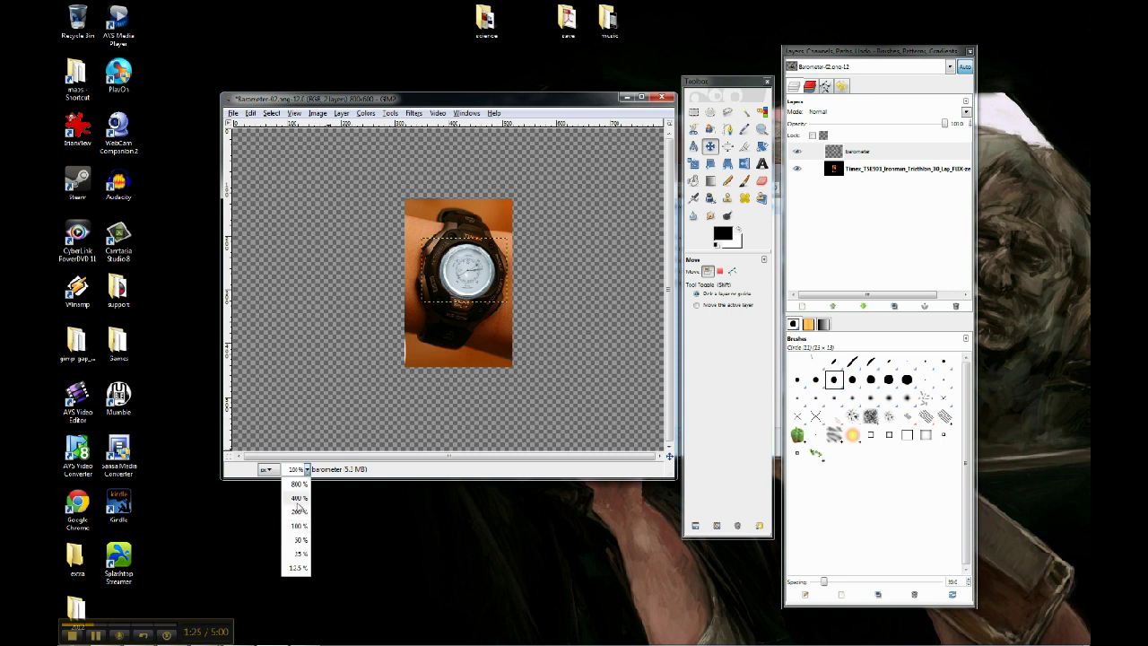
pyautogui.click(299, 498)
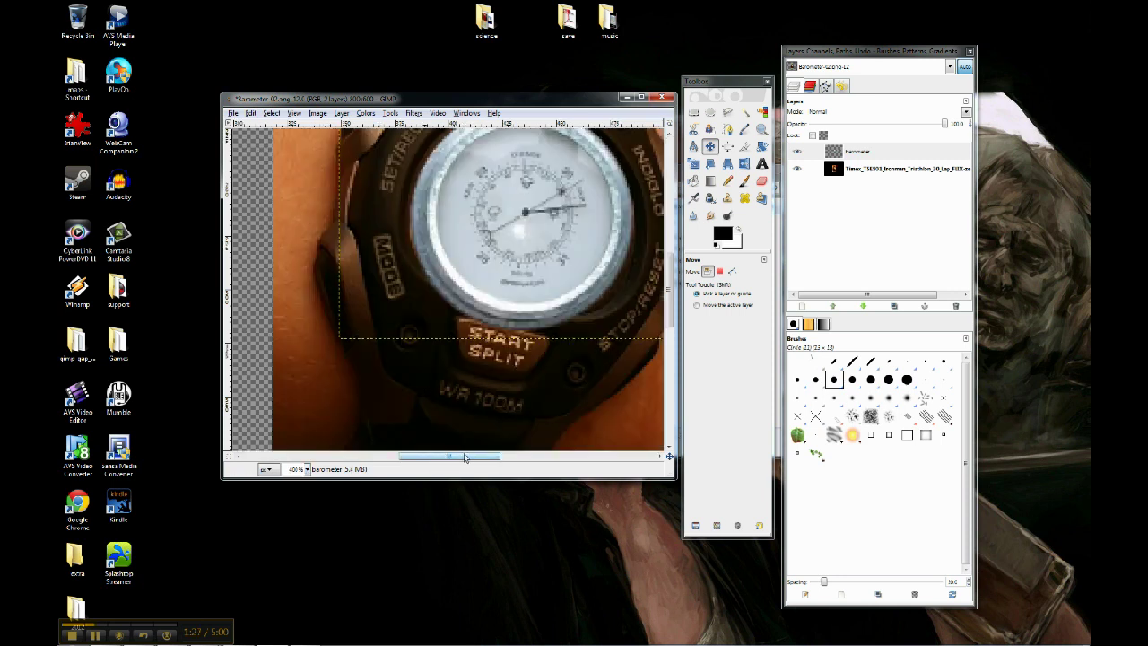
# Enlarge the image window, settle the dial onto the watch face, and zoom to 100%
pyautogui.moveTo(672, 476); pyautogui.dragTo(743, 560)
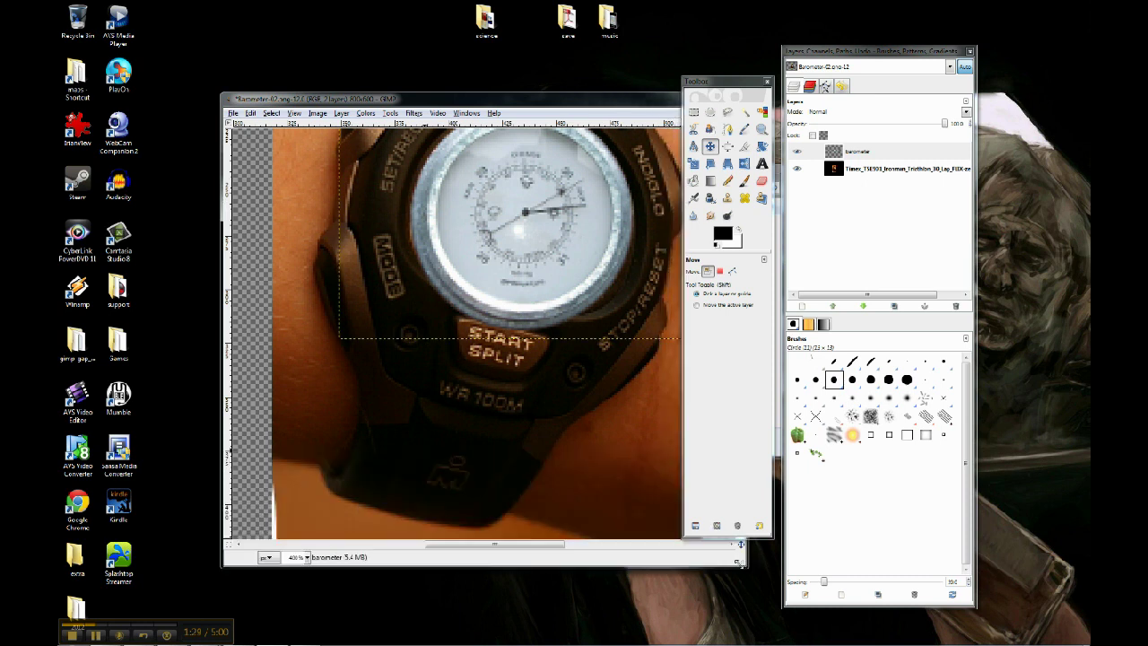
pyautogui.moveTo(542, 102); pyautogui.dragTo(466, 105)
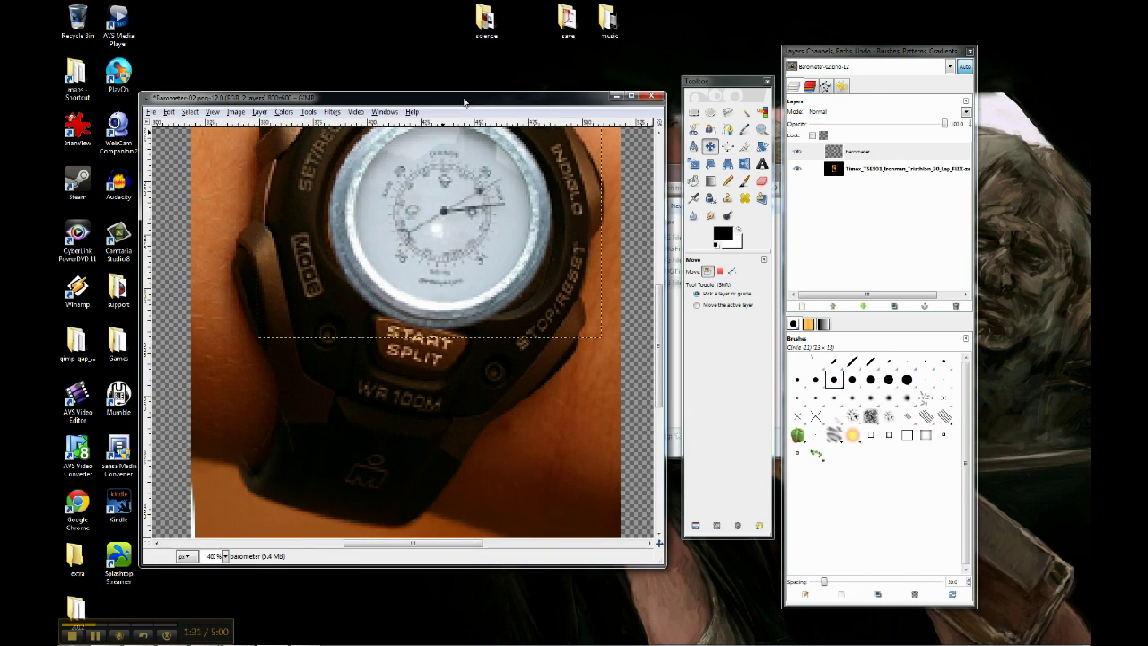
pyautogui.moveTo(663, 329); pyautogui.dragTo(662, 305)
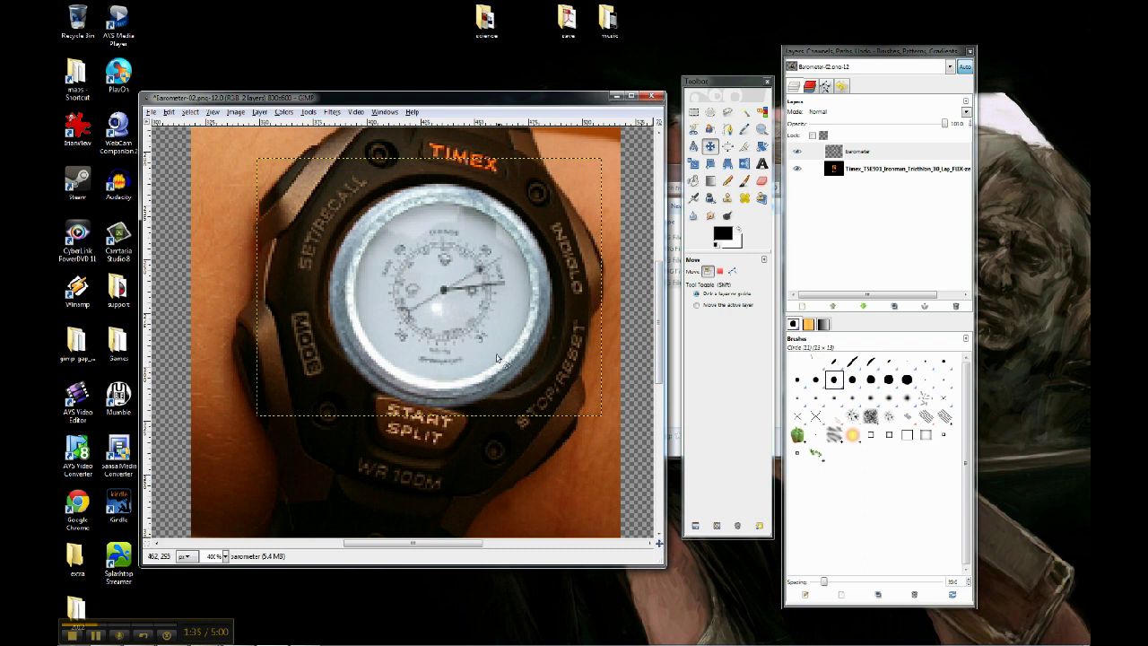
pyautogui.moveTo(462, 314); pyautogui.dragTo(463, 320)
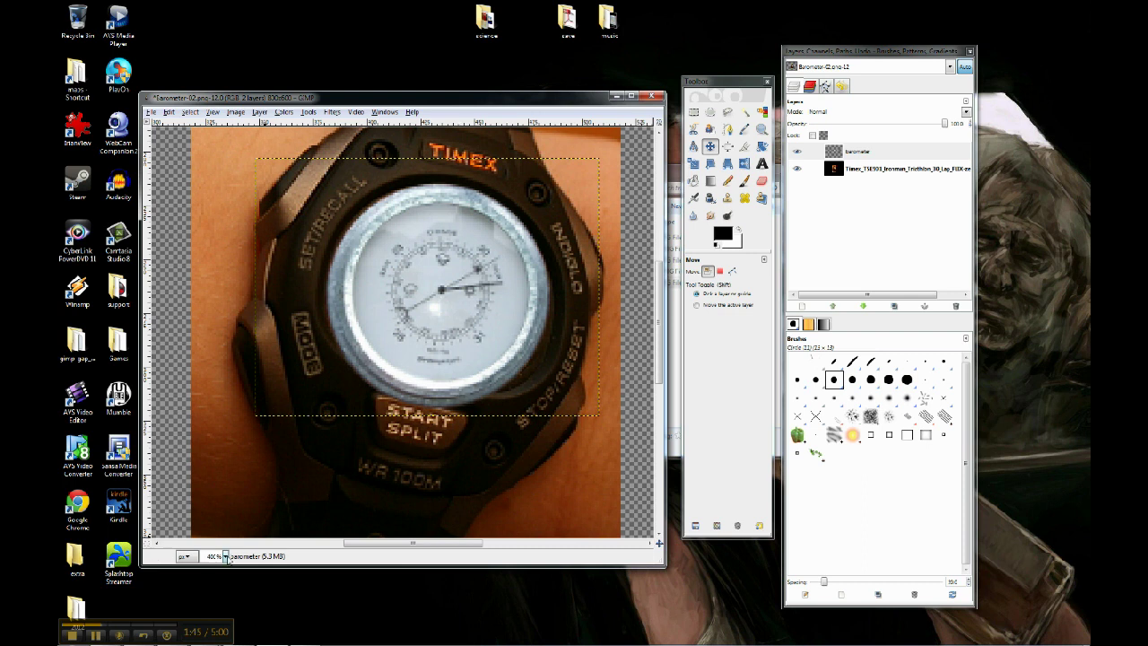
pyautogui.click(225, 556)
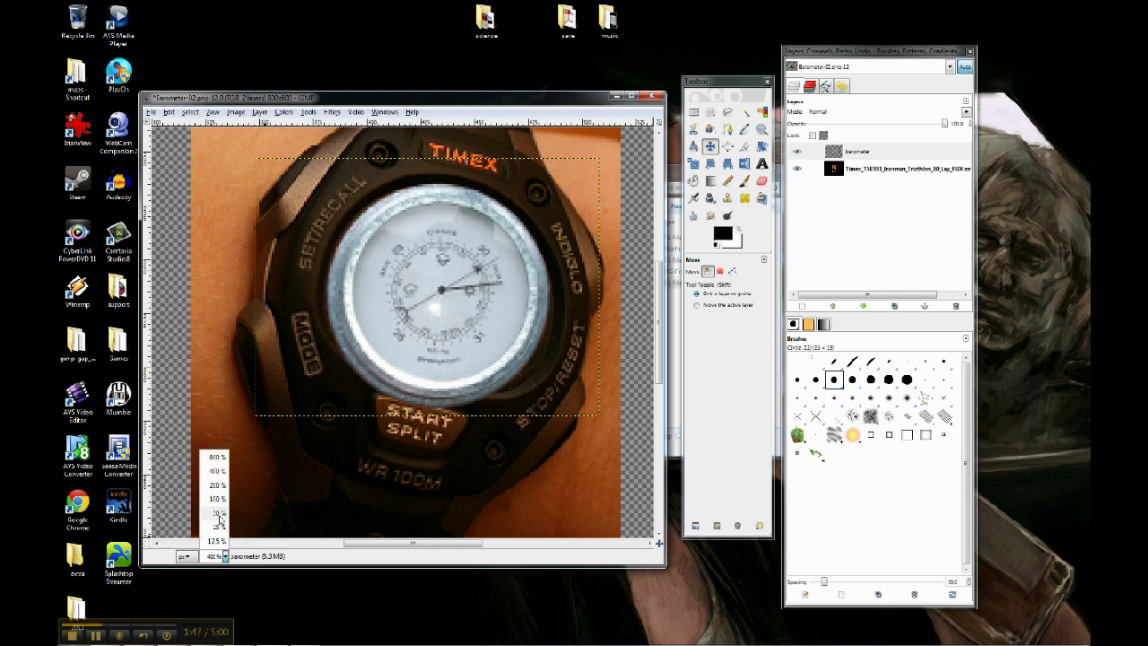
pyautogui.click(217, 499)
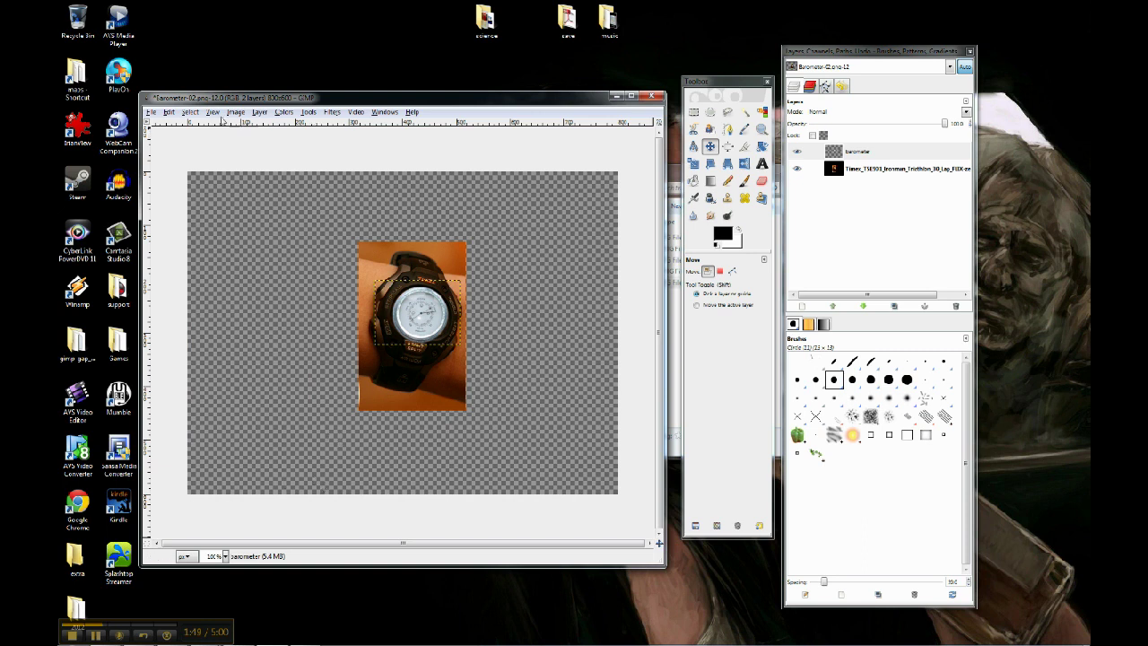
pyautogui.click(213, 112)
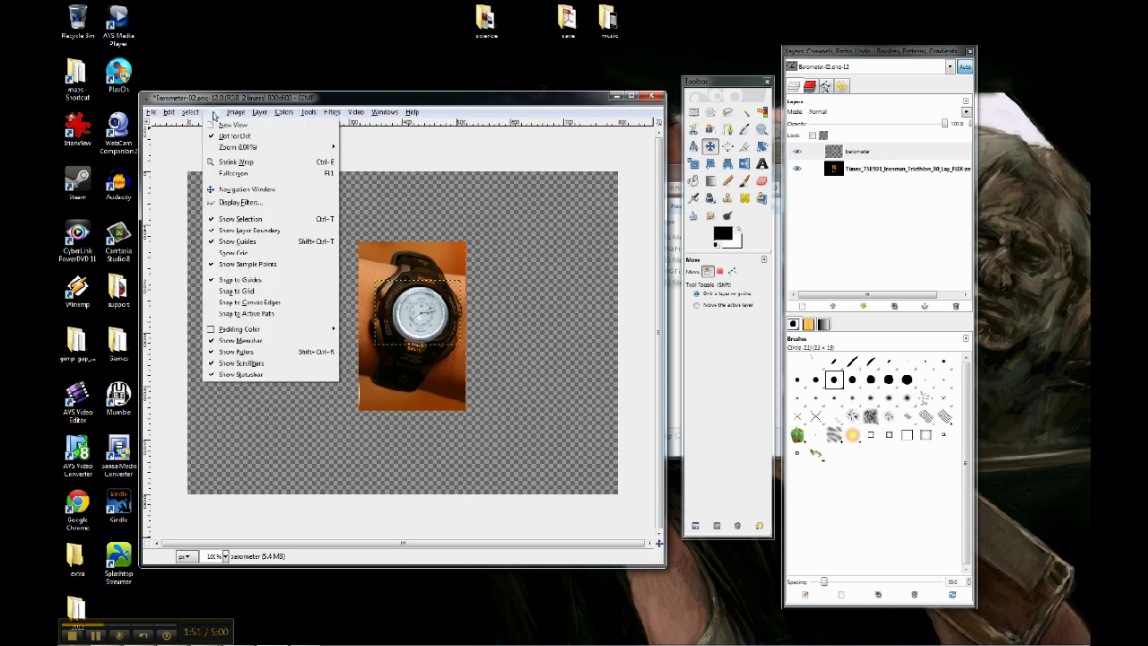
pyautogui.moveTo(314, 149)
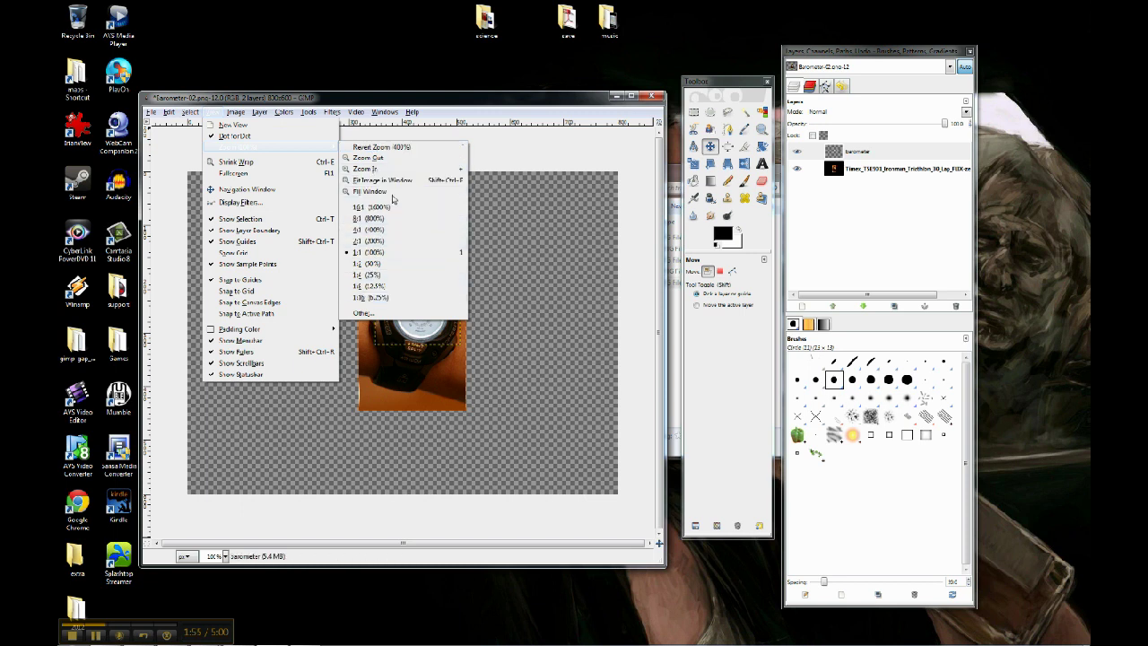
pyautogui.click(213, 112)
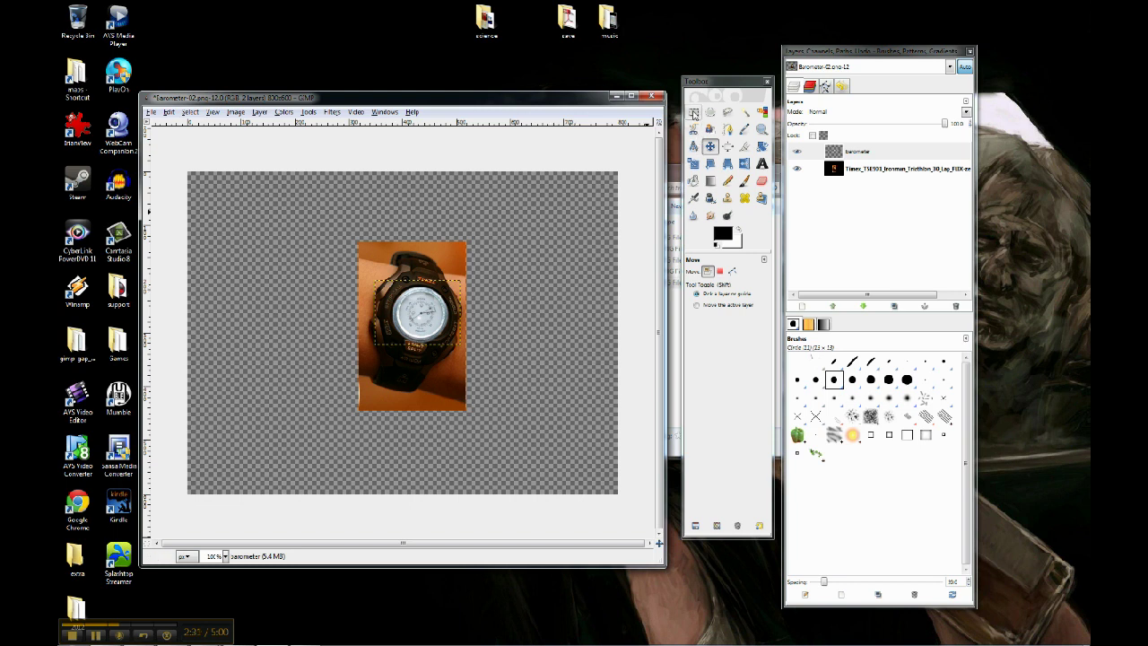
# Draw and commit a rectangular selection framing the watch photo, excluding the empty transparent canvas
pyautogui.click(694, 114)
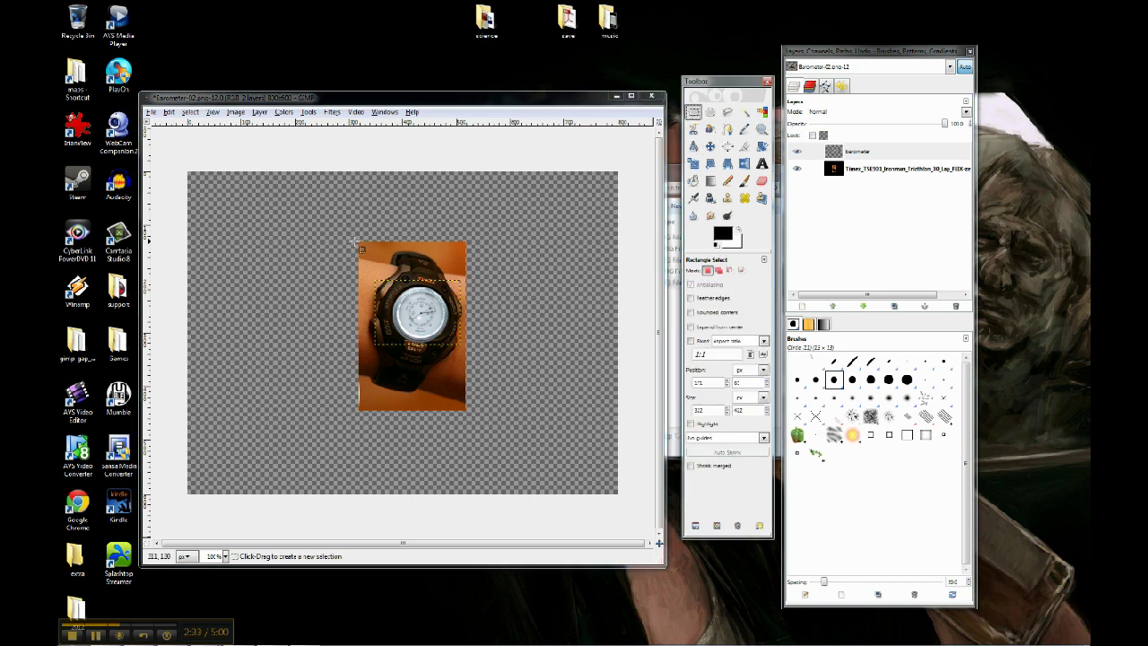
pyautogui.moveTo(357, 241); pyautogui.dragTo(471, 415)
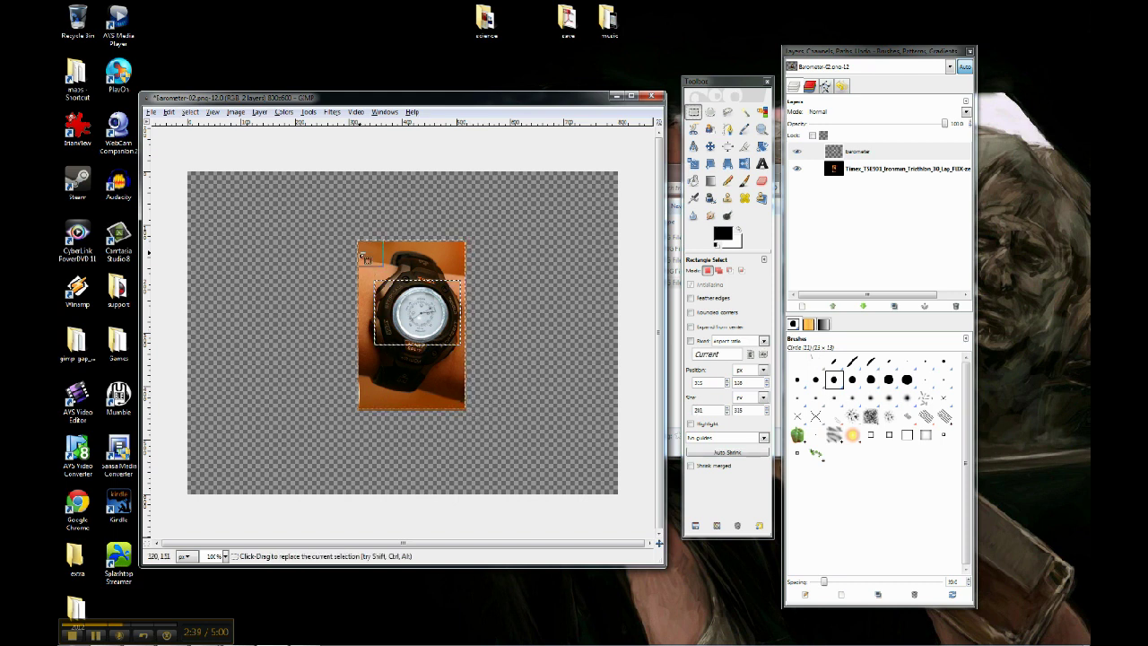
pyautogui.moveTo(364, 258); pyautogui.dragTo(368, 261)
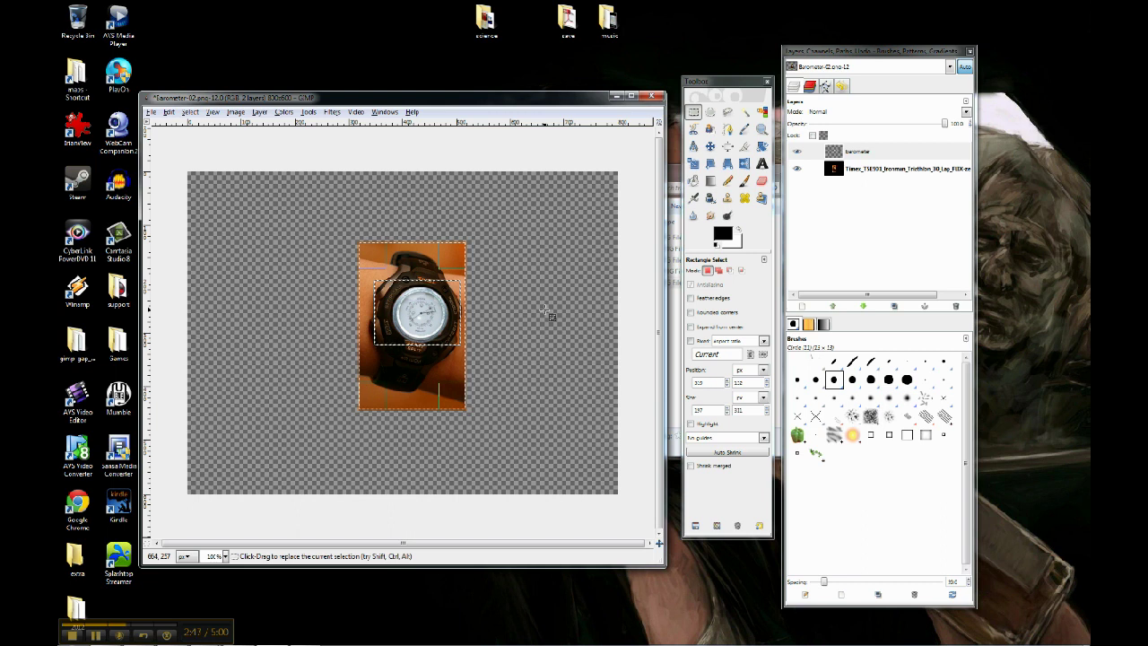
pyautogui.press('Return')
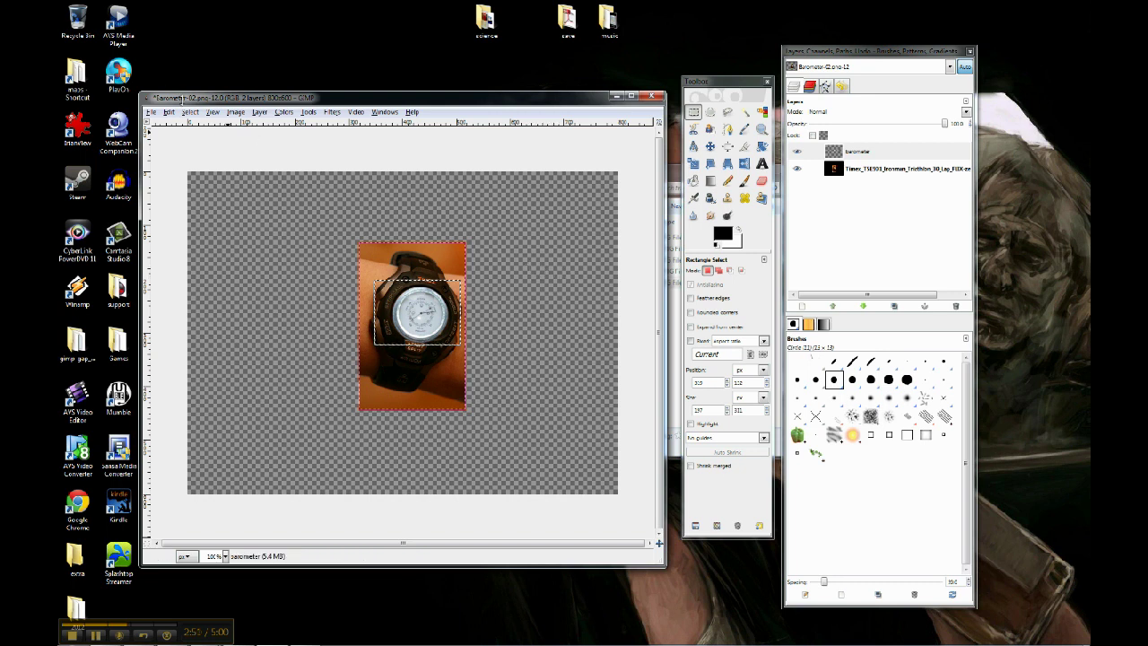
# Use Image > Crop to Selection to trim the canvas down to the watch photo
pyautogui.click(232, 114)
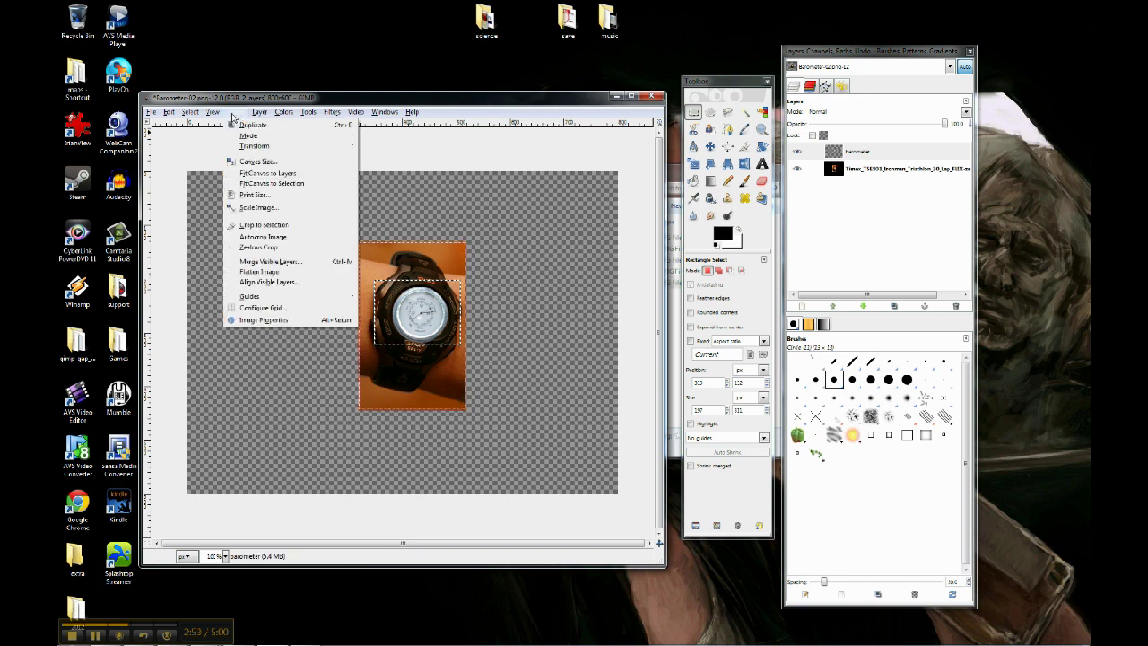
pyautogui.moveTo(261, 115)
pyautogui.click(266, 228)
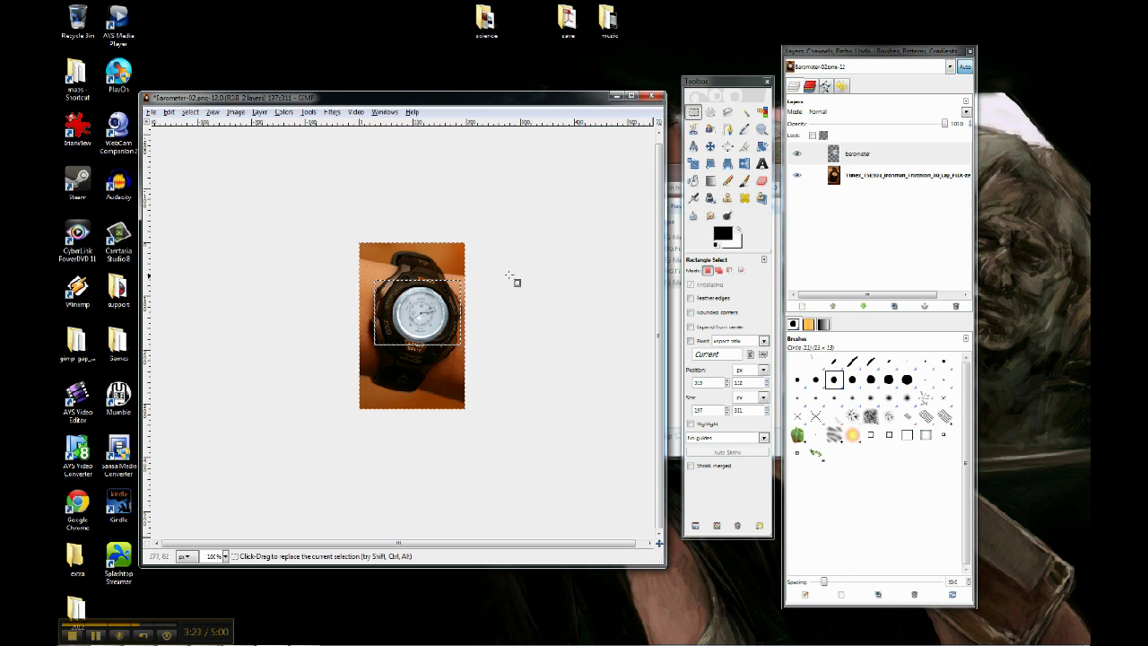
# Merge Down the barometer layer into the watch photo layer
pyautogui.click(855, 158)
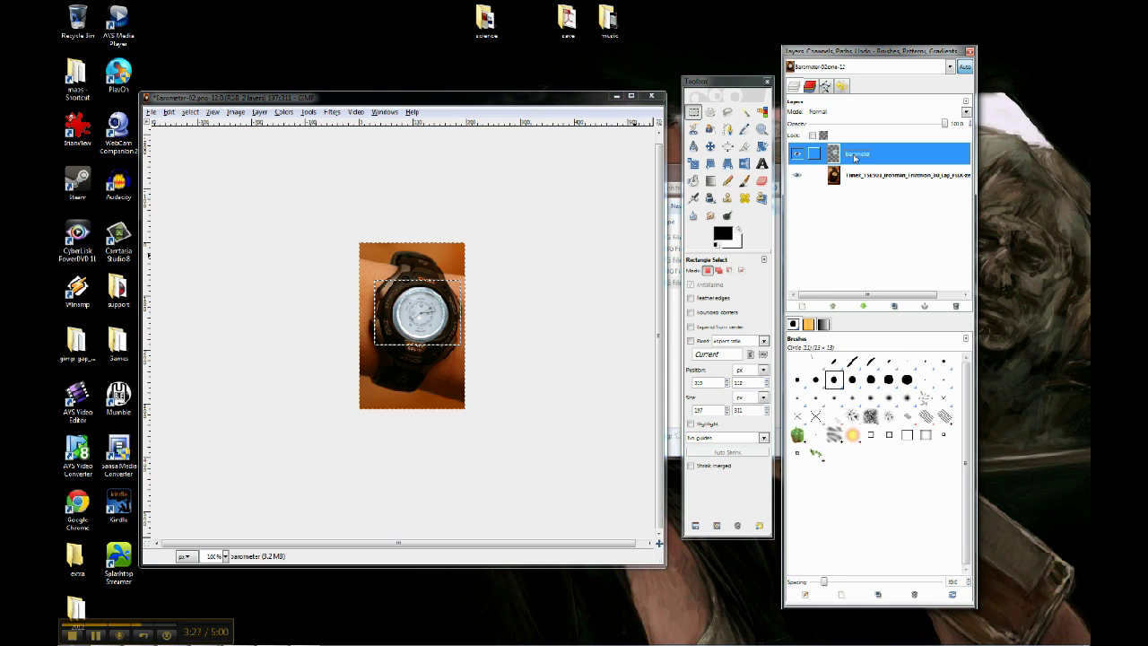
pyautogui.rightClick(855, 158)
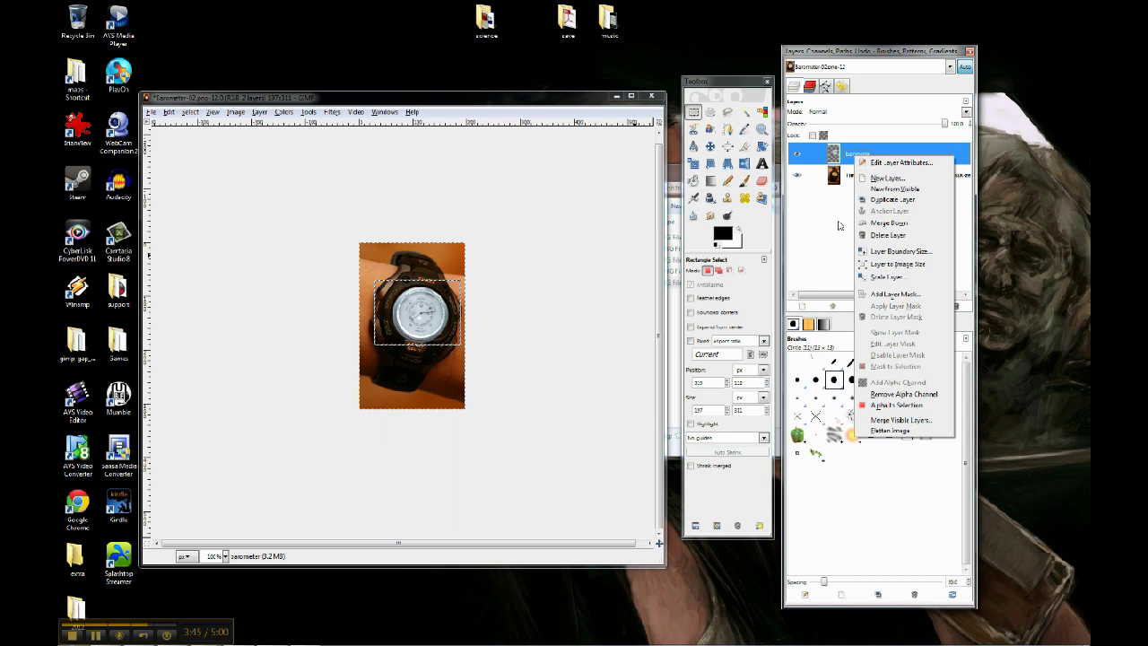
pyautogui.click(883, 223)
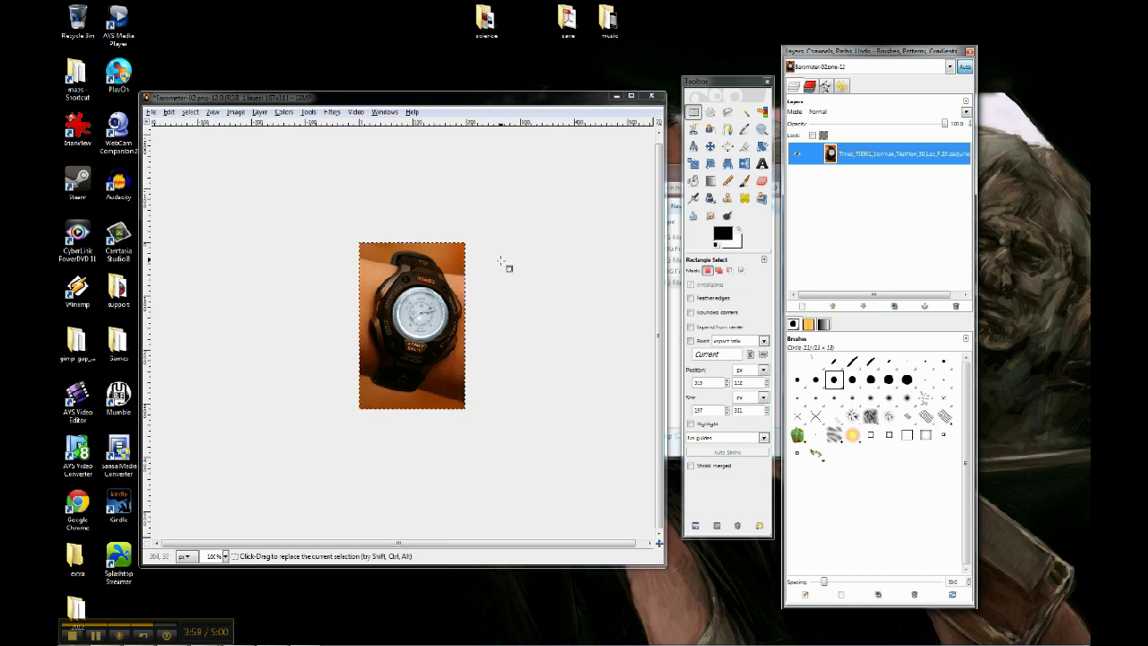
# Save the image under the new name Barometer-watch.jpg in the transparent folder
pyautogui.click(377, 97)
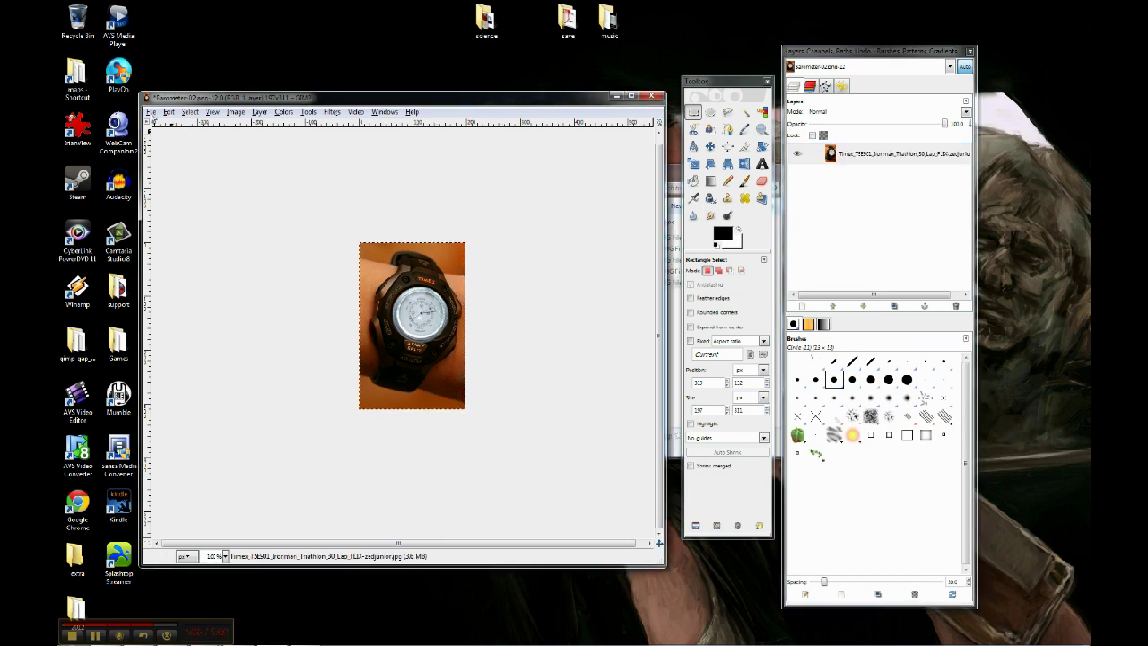
pyautogui.click(152, 114)
pyautogui.click(208, 210)
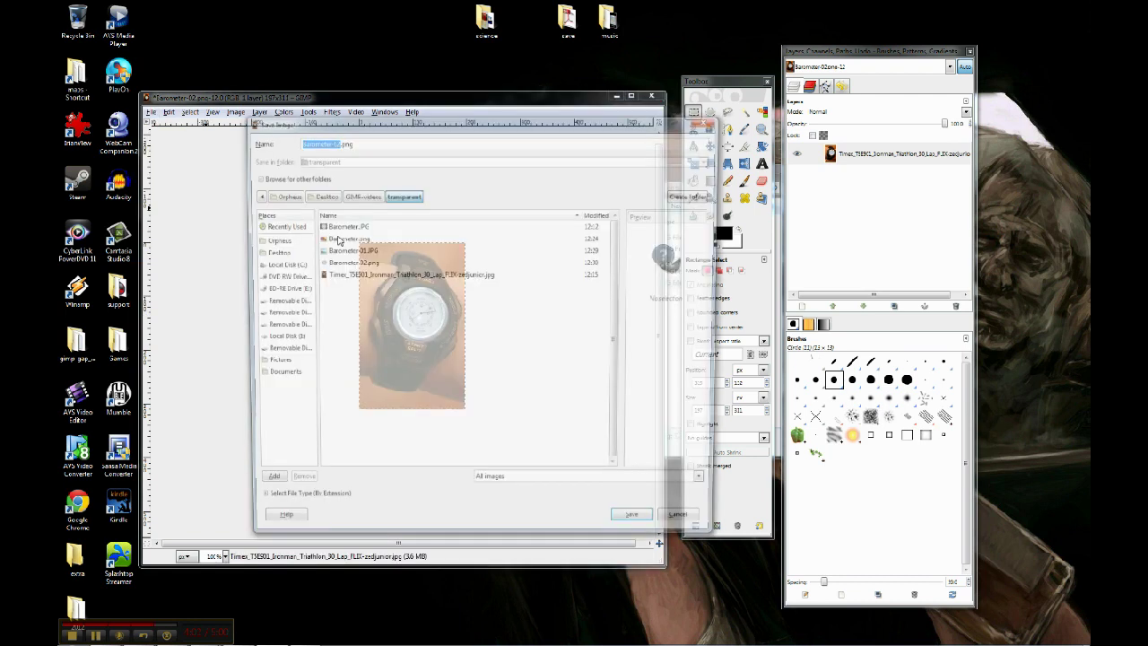
pyautogui.press('Home')
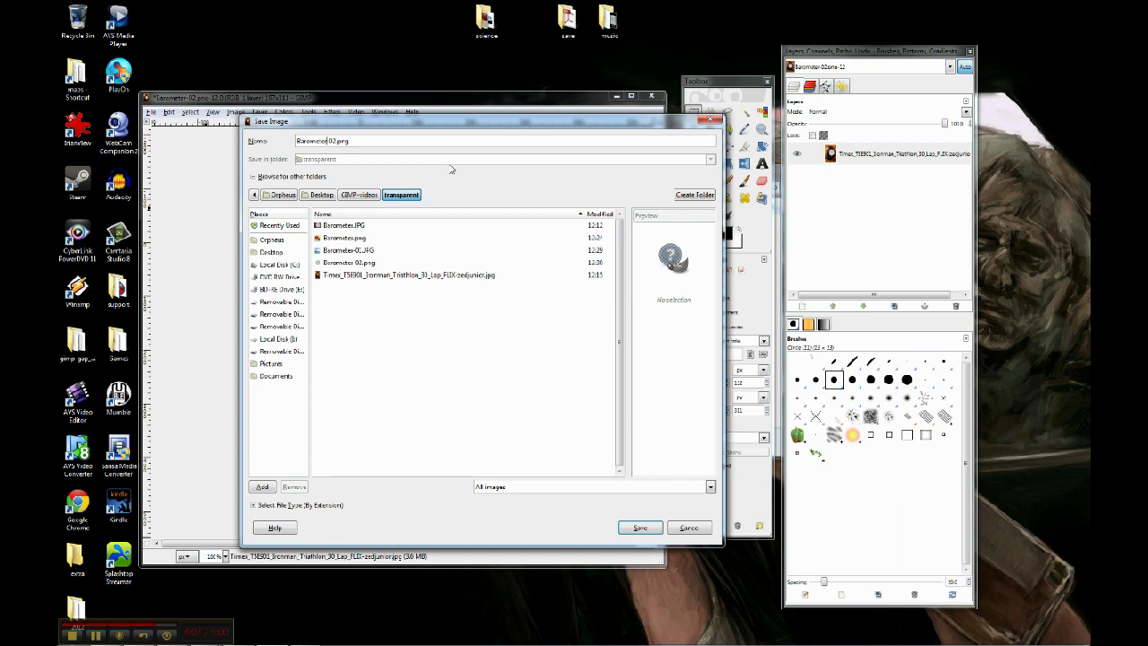
pyautogui.write('watch')
pyautogui.press('Delete')
pyautogui.press('Delete')
pyautogui.press('BackSpace')
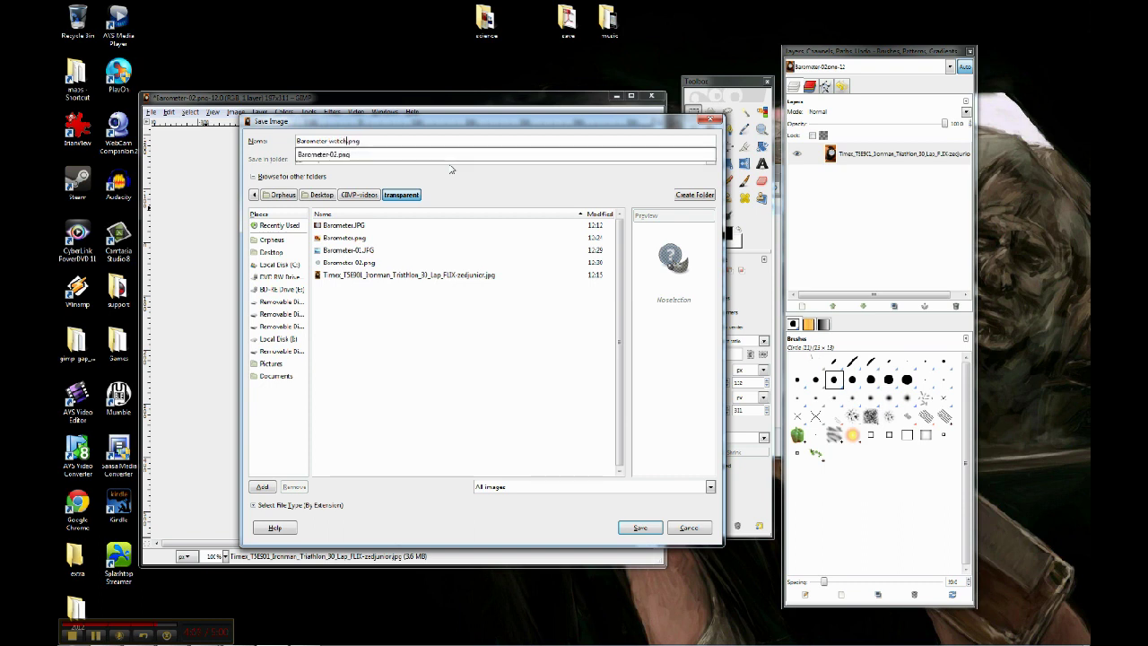
pyautogui.press('Delete')
pyautogui.press('Delete')
pyautogui.press('Delete')
pyautogui.write('jpg')
pyautogui.press('Escape')
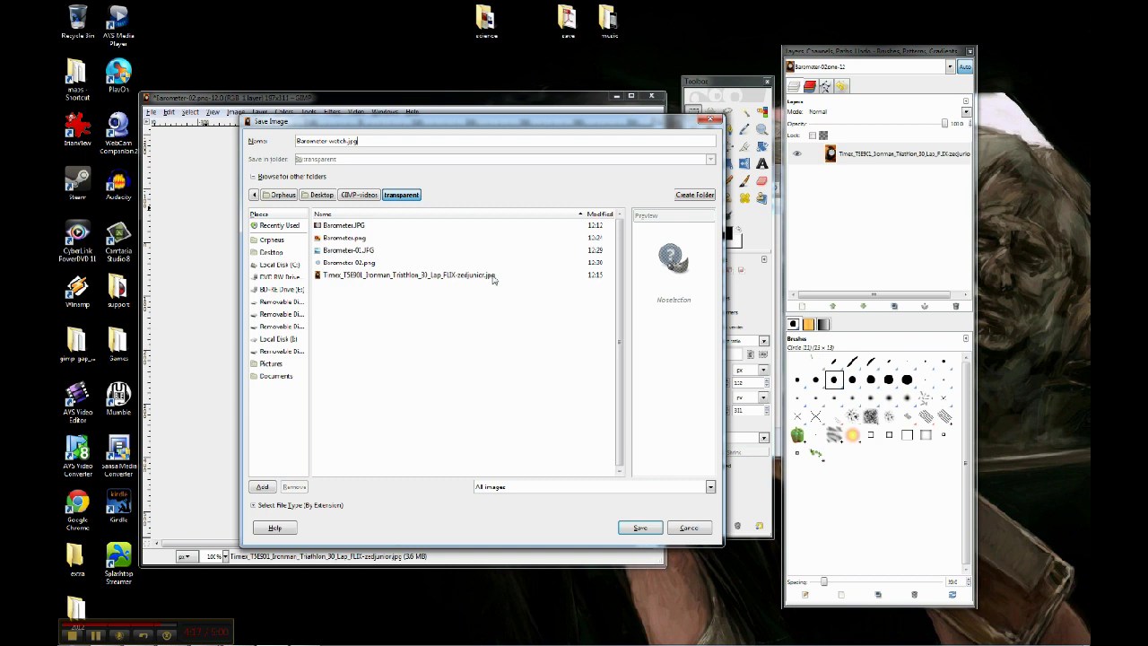
pyautogui.click(642, 528)
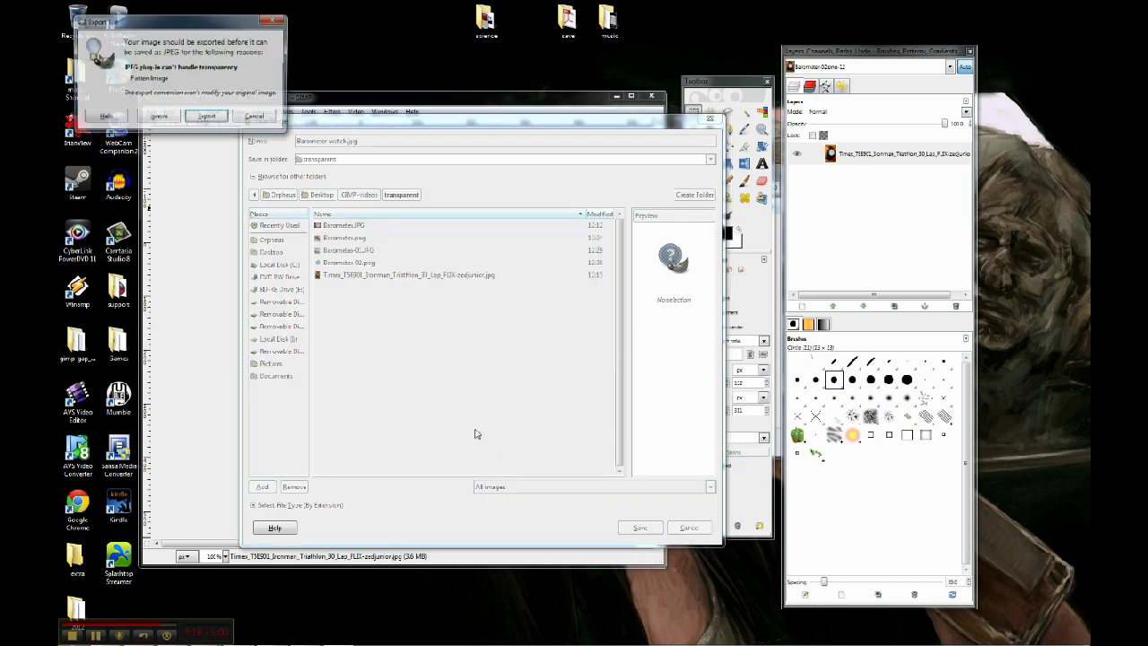
# Accept flattening for export and save the JPEG at quality 85
pyautogui.moveTo(198, 25); pyautogui.dragTo(428, 192)
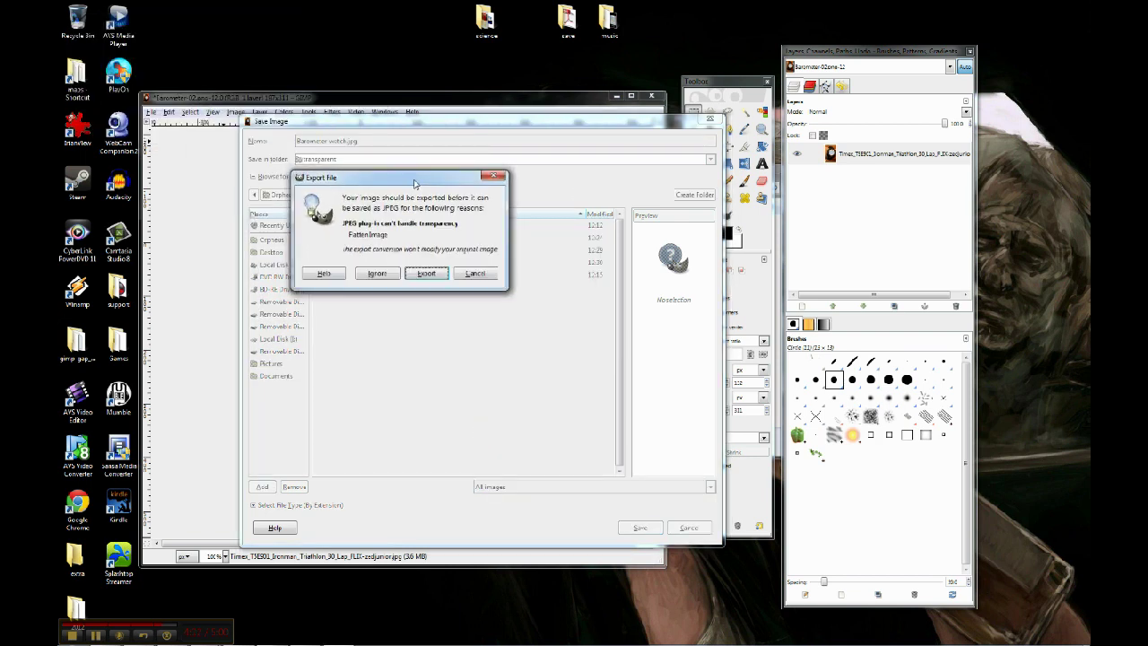
pyautogui.click(427, 273)
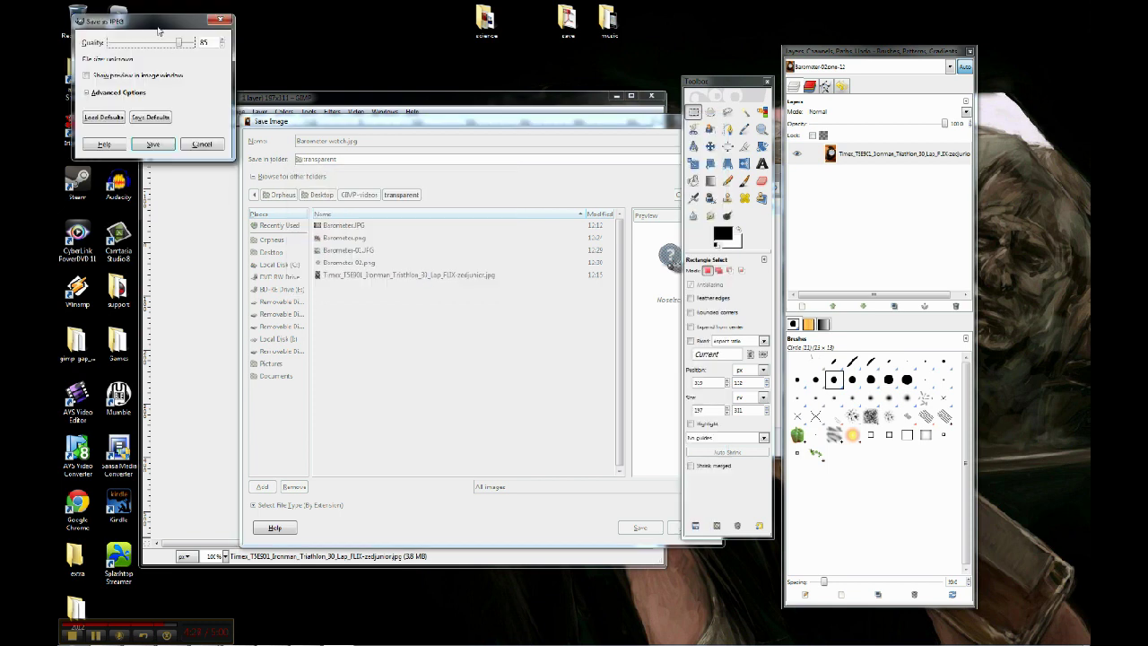
pyautogui.moveTo(160, 32); pyautogui.dragTo(352, 93)
pyautogui.click(333, 208)
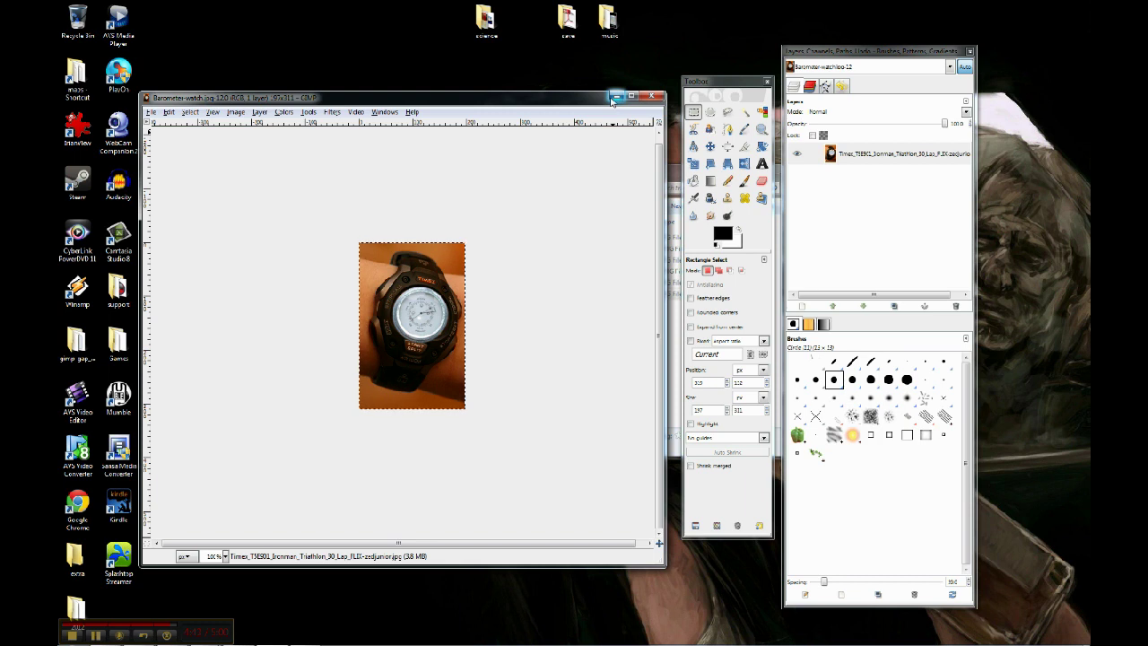
# Minimize GIMP and open Barometer-watch from the Explorer file list in Windows Photo Viewer
pyautogui.click(616, 96)
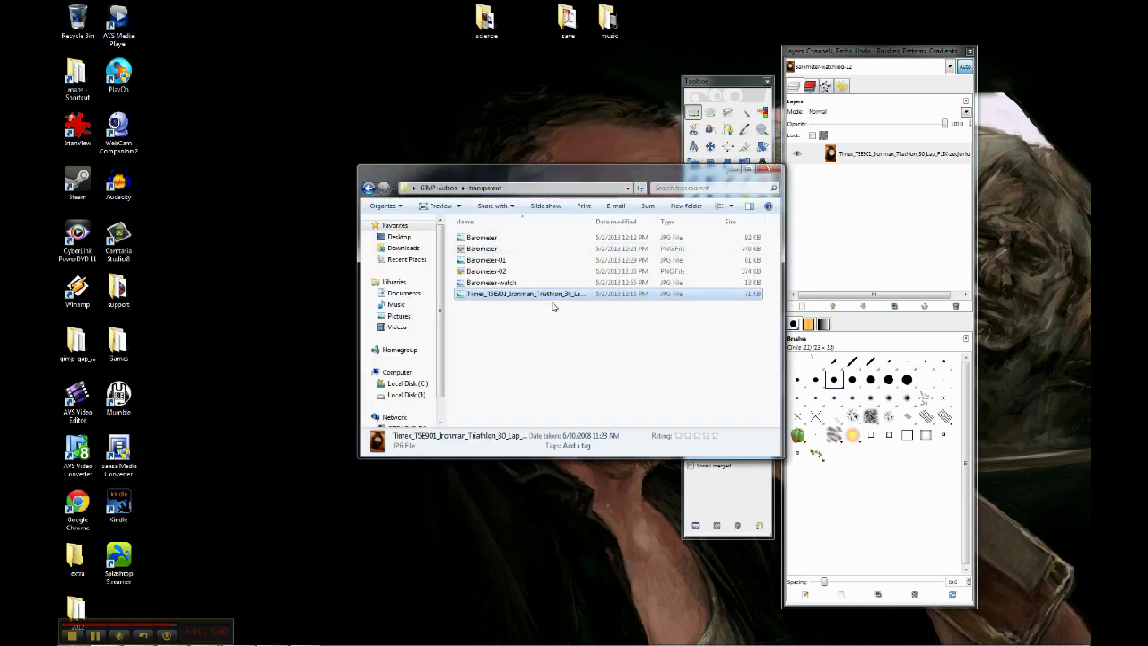
pyautogui.doubleClick(509, 285)
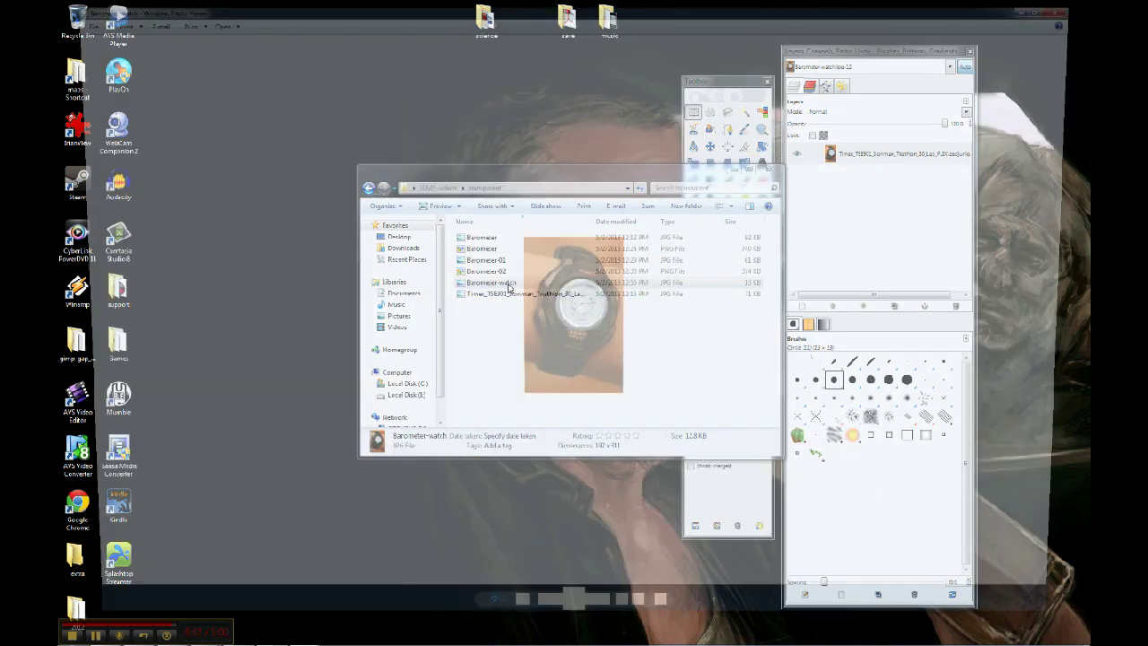